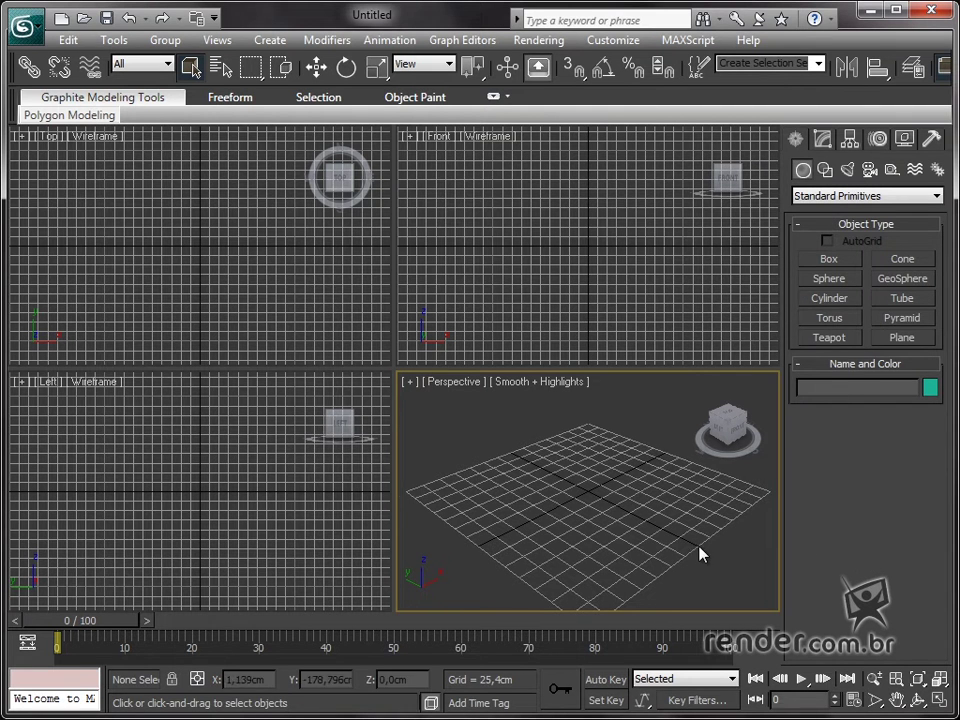
Draw a teal sphere and a larger grey sphere side by side in the Perspective view.
mouse_move(699, 555)
middle_mouse_down()
mouse_move(684, 542)
mouse_move(706, 528)
middle_mouse_up()
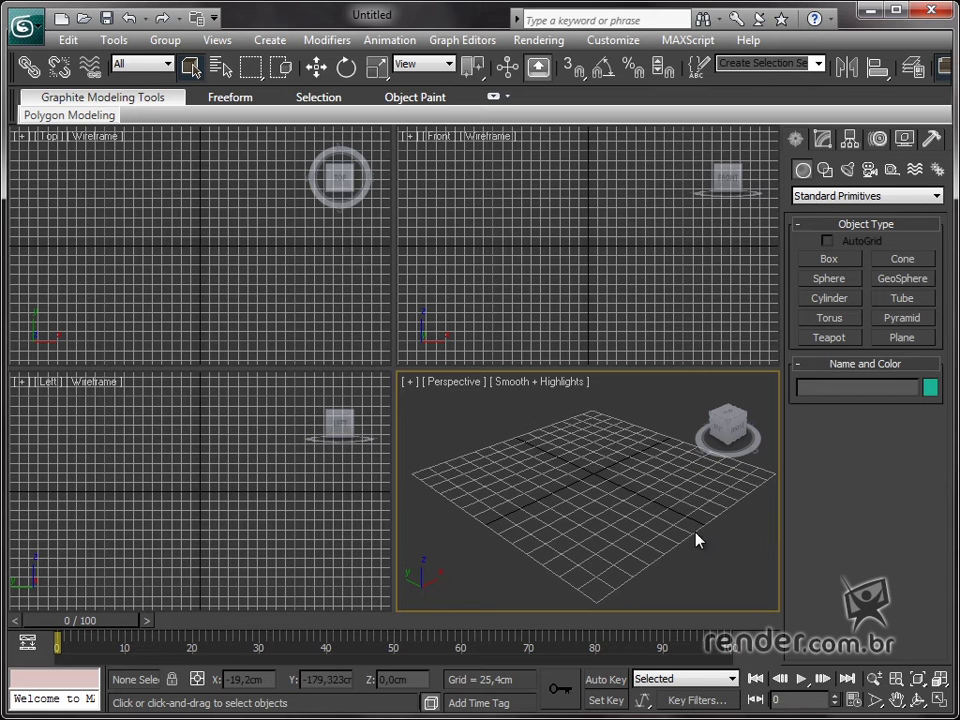
middle_click_drag(655, 585, 659, 578)
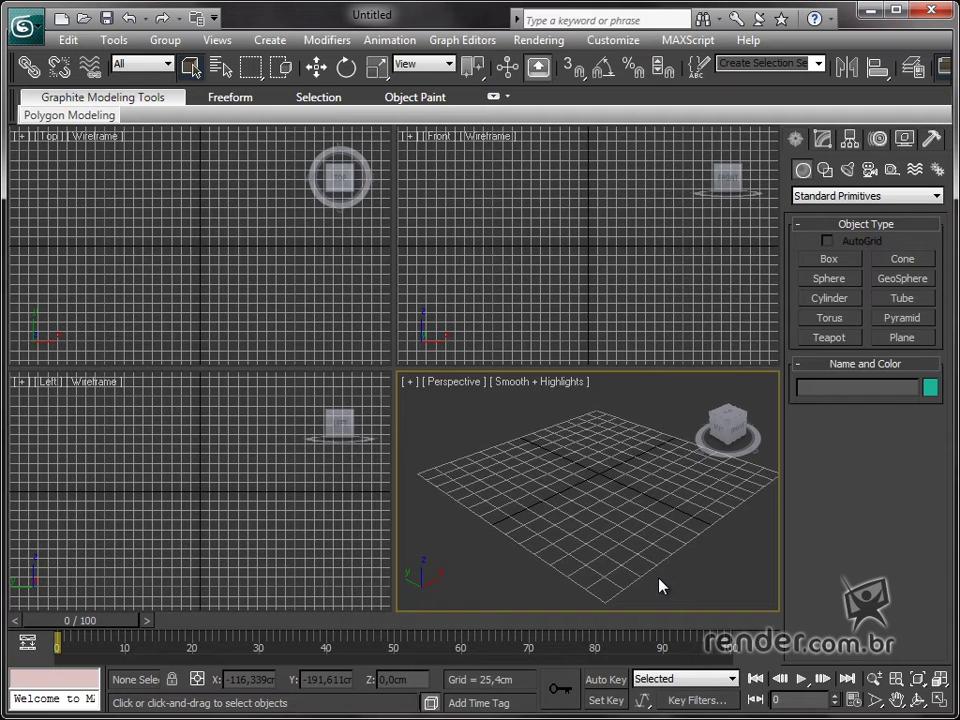
mouse_move(604, 514)
middle_mouse_down()
mouse_move(583, 499)
mouse_move(591, 508)
middle_mouse_up()
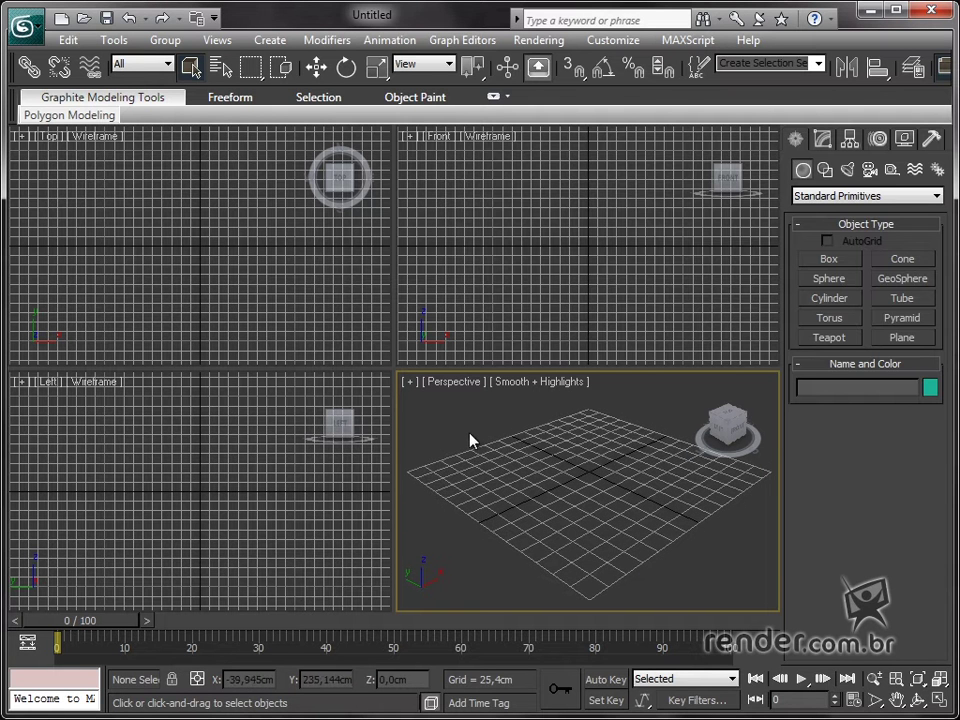
left_click(824, 170)
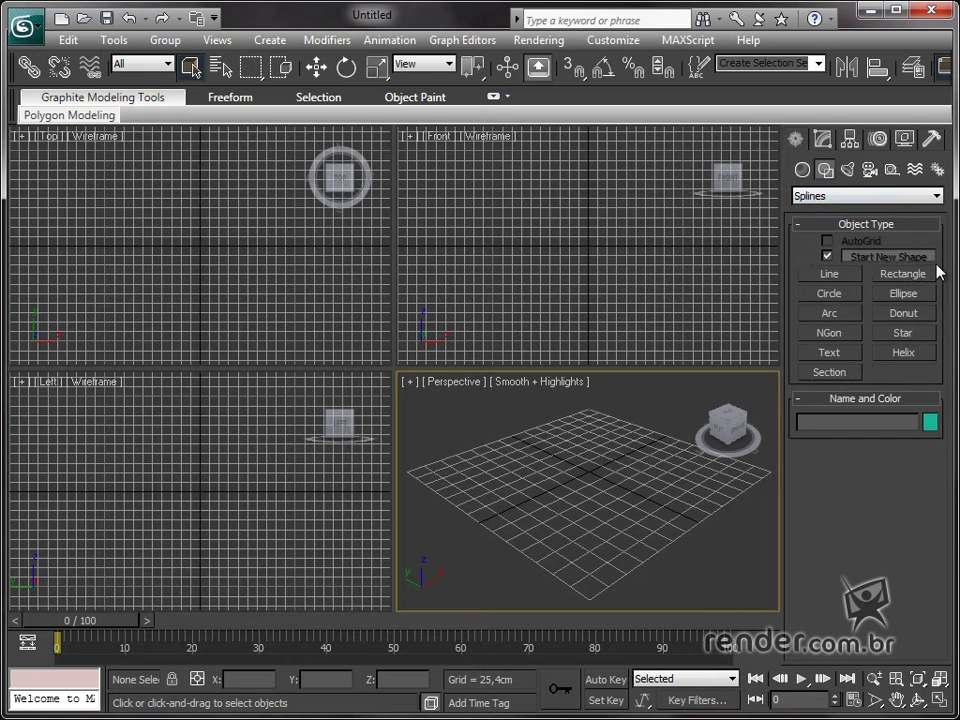
left_click(803, 172)
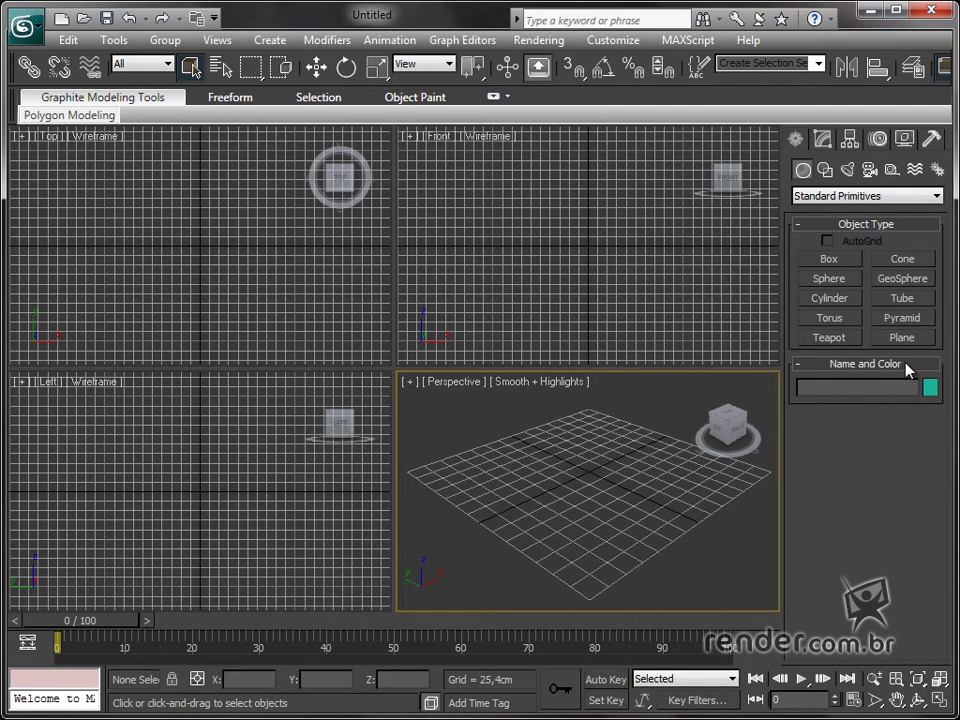
mouse_move(727, 426)
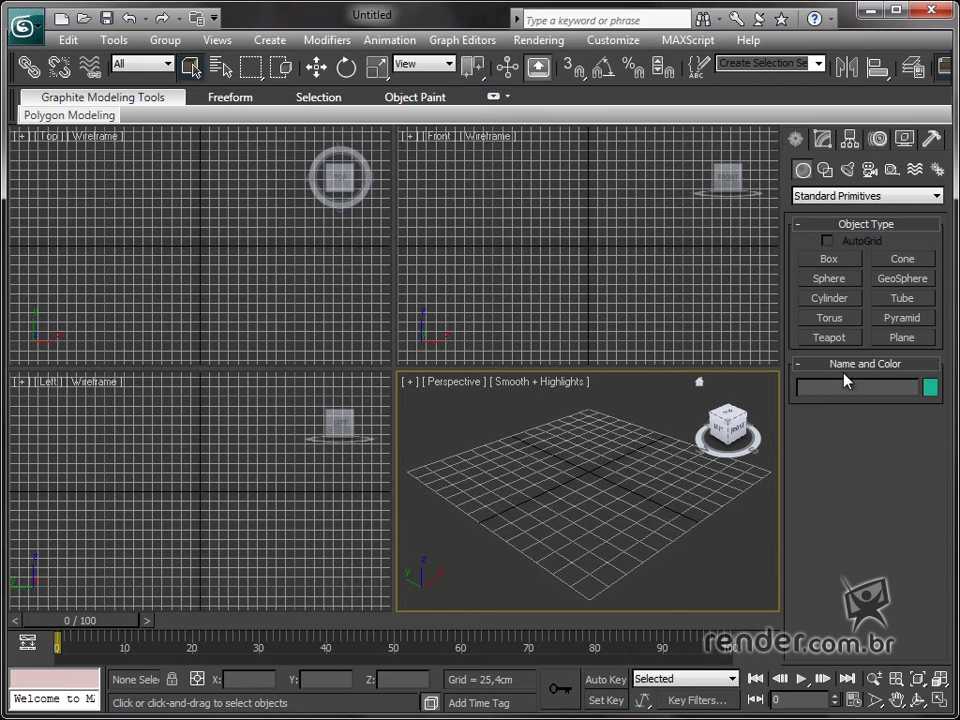
left_click(828, 283)
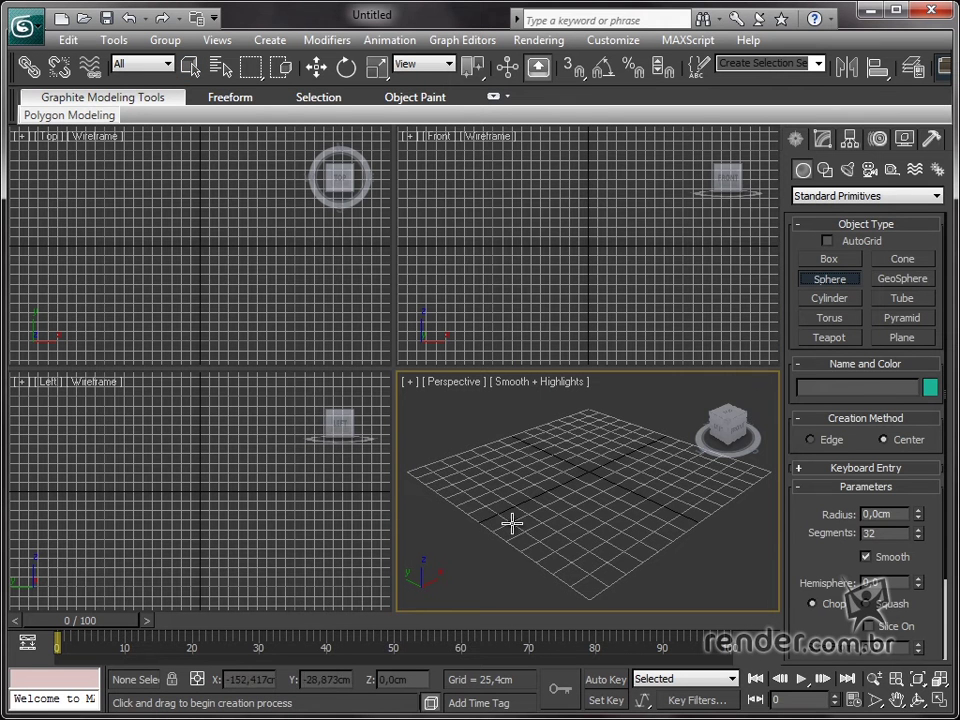
left_click_drag(504, 492, 540, 470)
left_click_drag(626, 455, 637, 449)
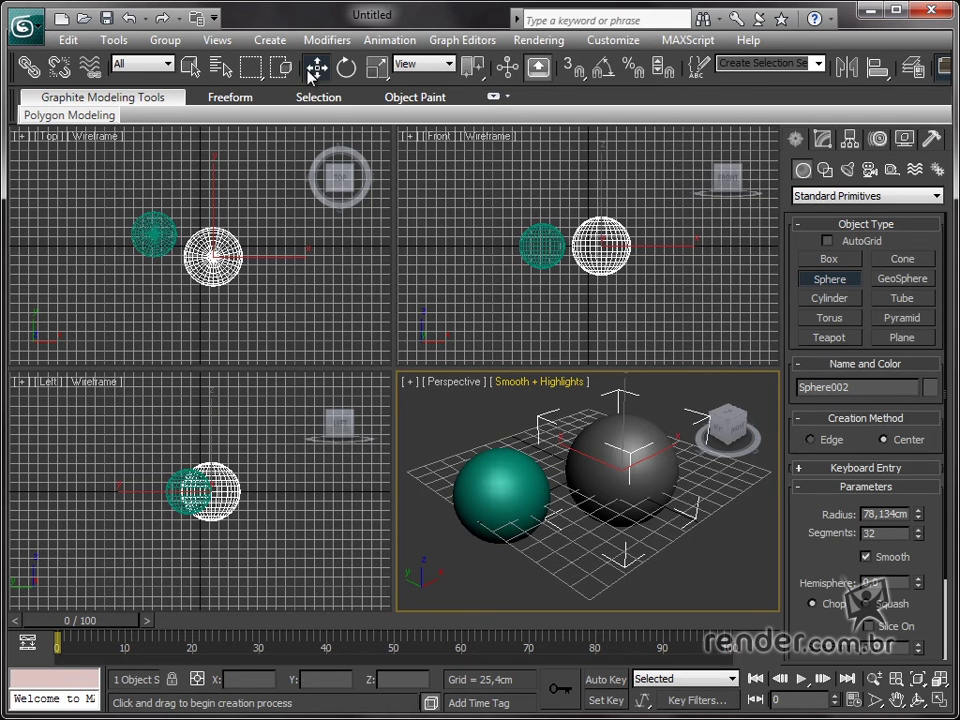
Pan the Perspective view and maximise it to fill the workspace with Alt+W.
key("w")
mouse_move(660, 495)
middle_mouse_down()
mouse_move(633, 497)
mouse_move(493, 431)
mouse_move(540, 446)
middle_mouse_up()
key("alt+w")
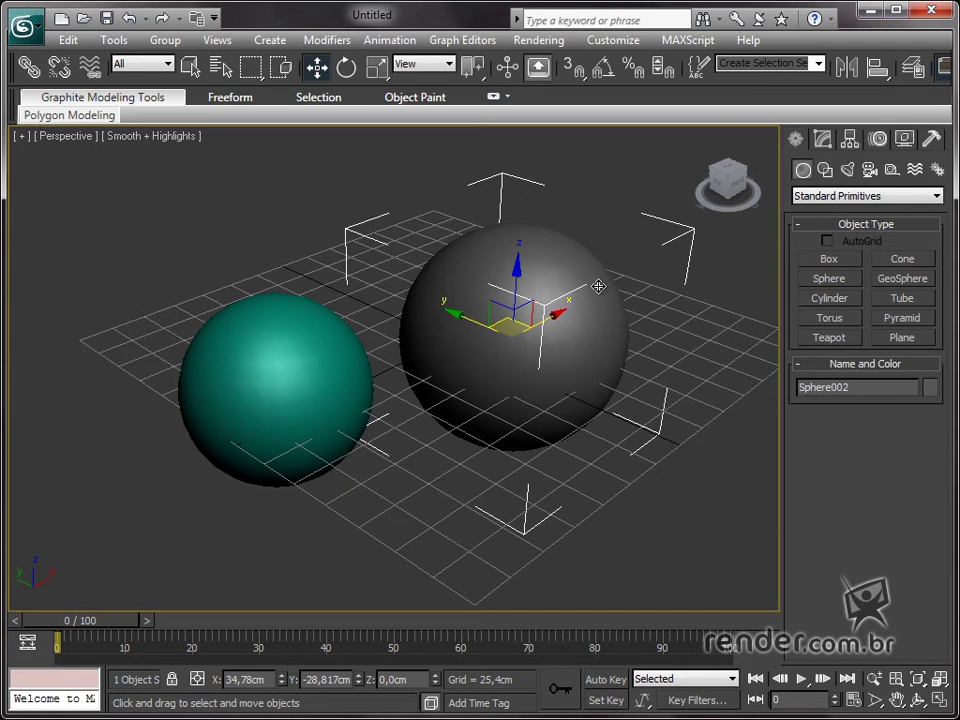
left_click(822, 138)
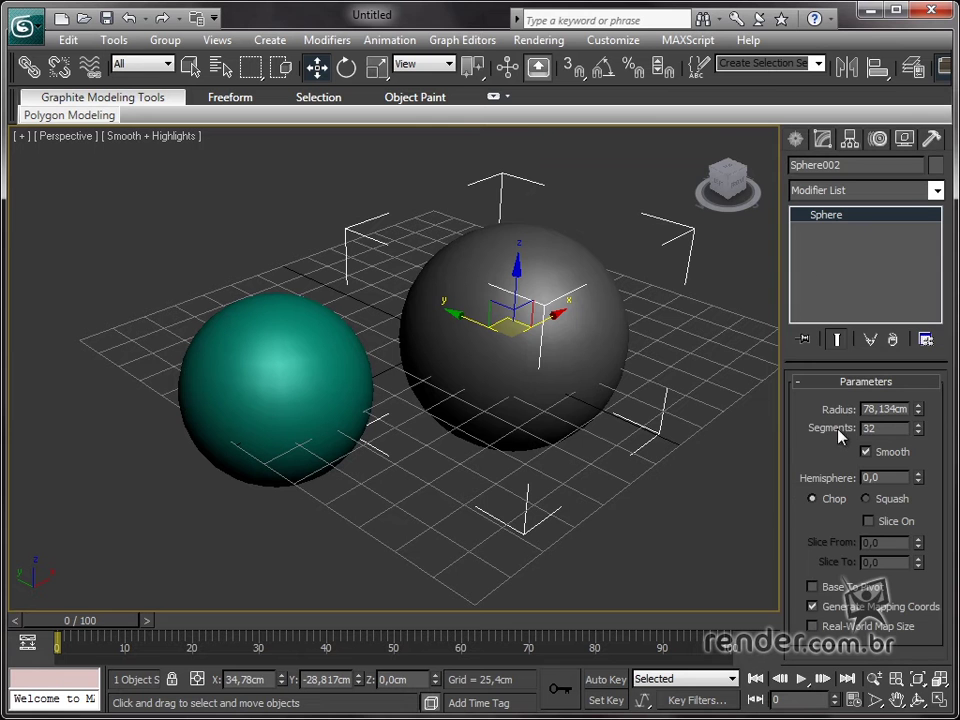
Give the grey sphere a 68,094cm radius and 24 segments, with Edged Faces shown.
left_click_drag(917, 409, 917, 428)
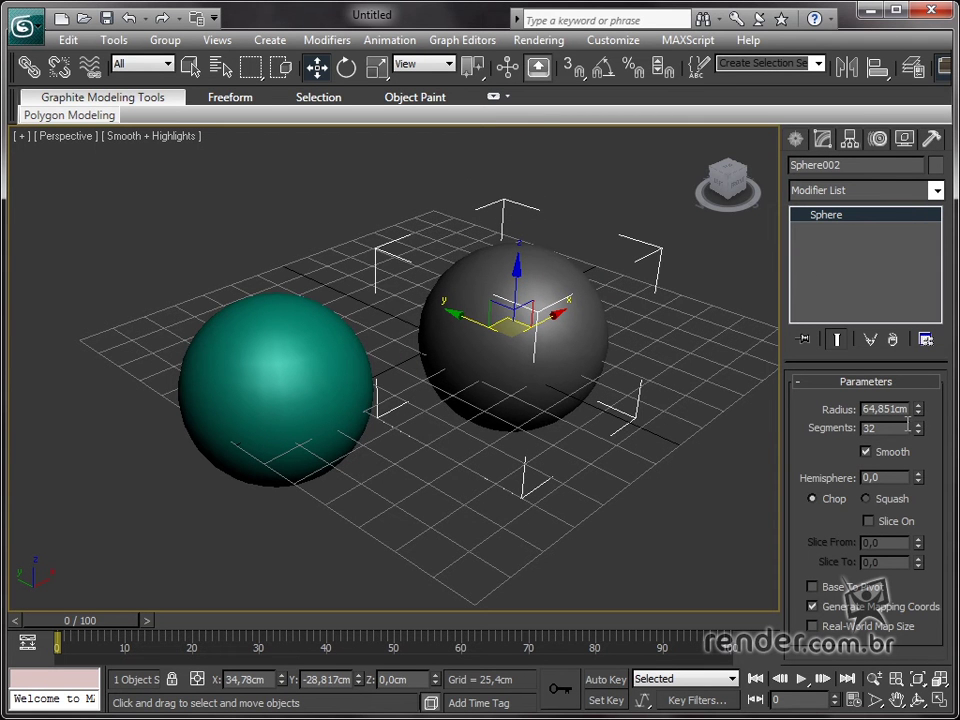
key("F4")
mouse_move(917, 428)
left_mouse_down()
mouse_move(901, 314)
mouse_move(904, 452)
mouse_move(870, 493)
mouse_move(921, 480)
mouse_move(905, 322)
mouse_move(905, 498)
left_mouse_up()
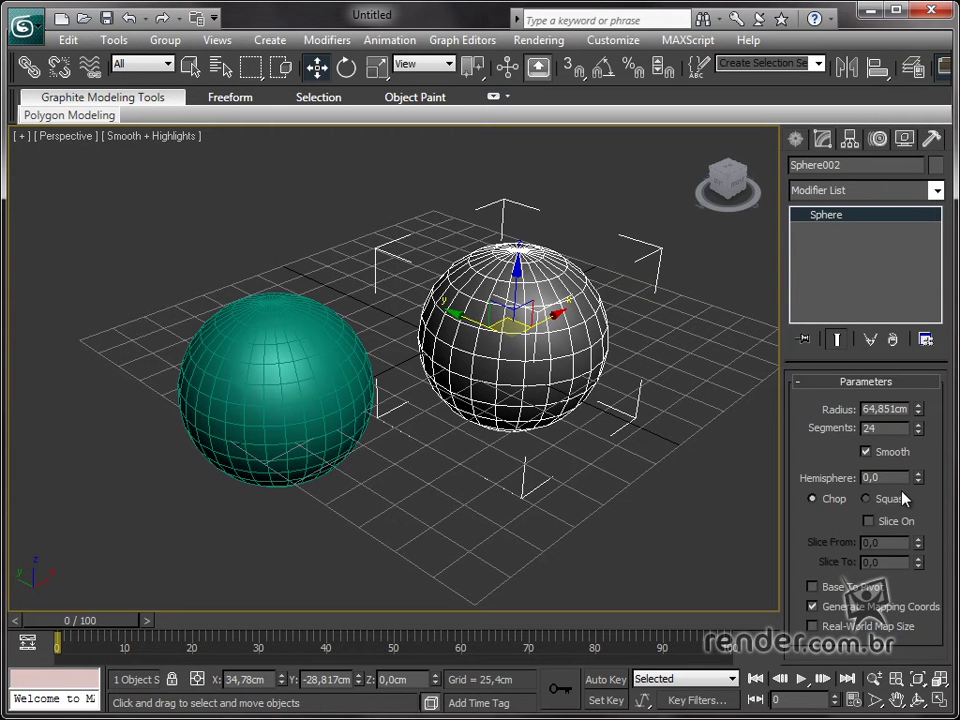
left_click_drag(918, 408, 918, 396)
key("F4")
mouse_move(538, 493)
middle_mouse_down()
mouse_move(393, 499)
mouse_move(405, 506)
middle_mouse_up()
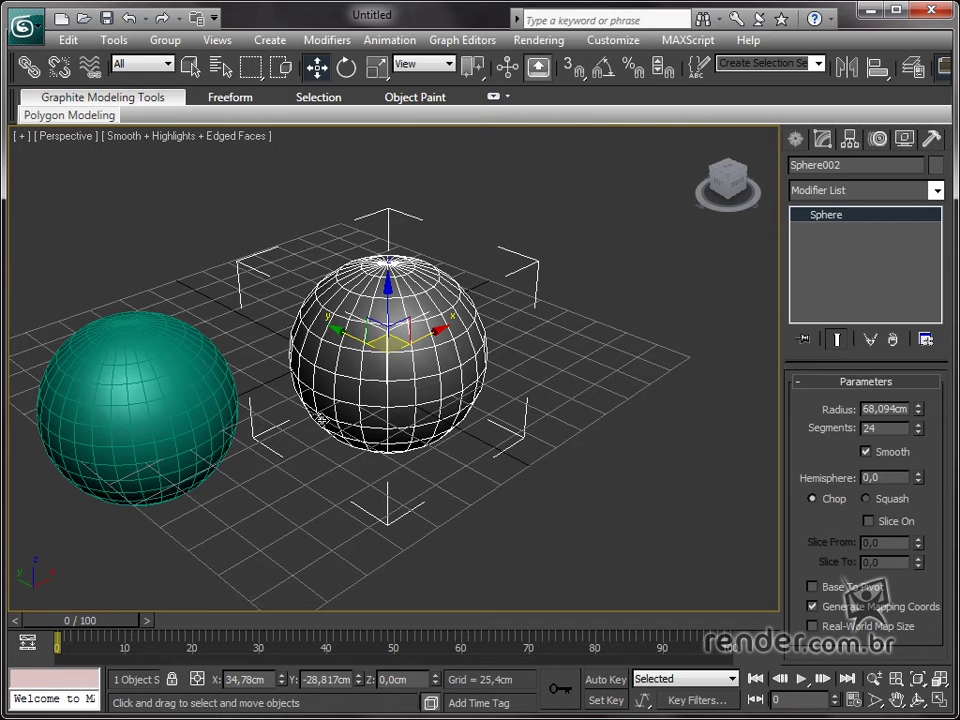
mouse_move(413, 395)
middle_mouse_down()
mouse_move(379, 400)
mouse_move(428, 394)
mouse_move(390, 338)
middle_mouse_up()
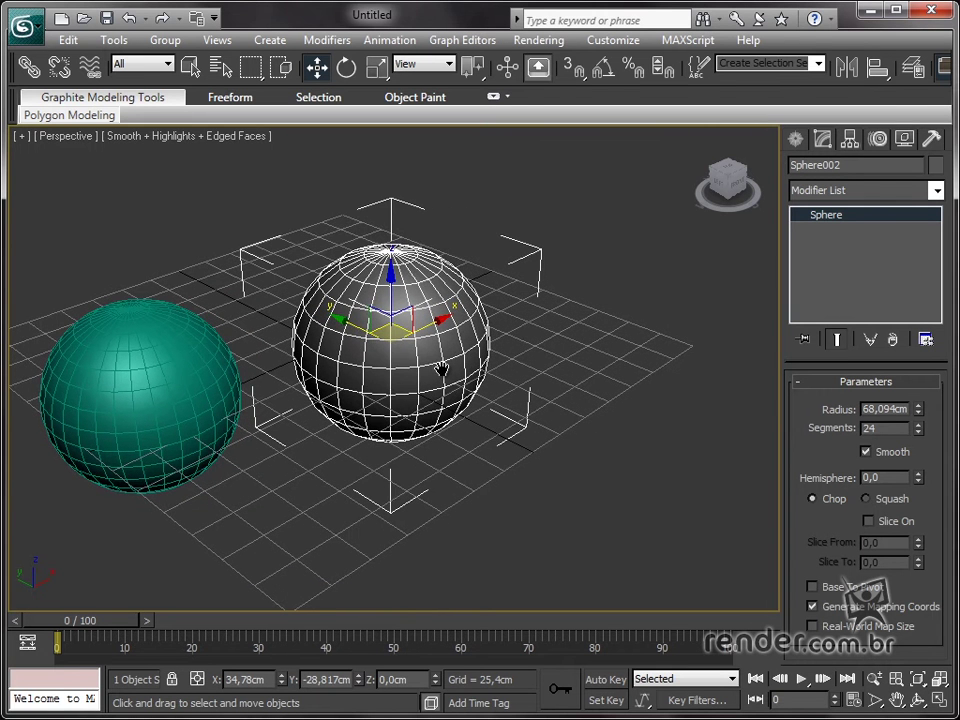
Convert the grey sphere to Editable Poly and expand its Vertex-to-Element sub-object list.
right_click(337, 291)
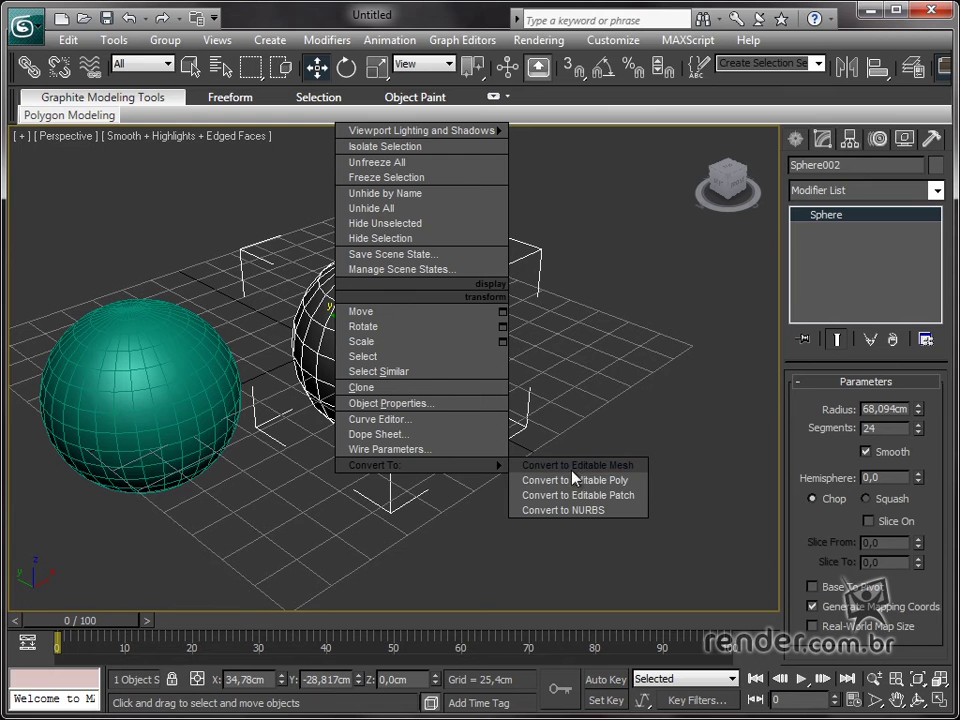
mouse_move(422, 465)
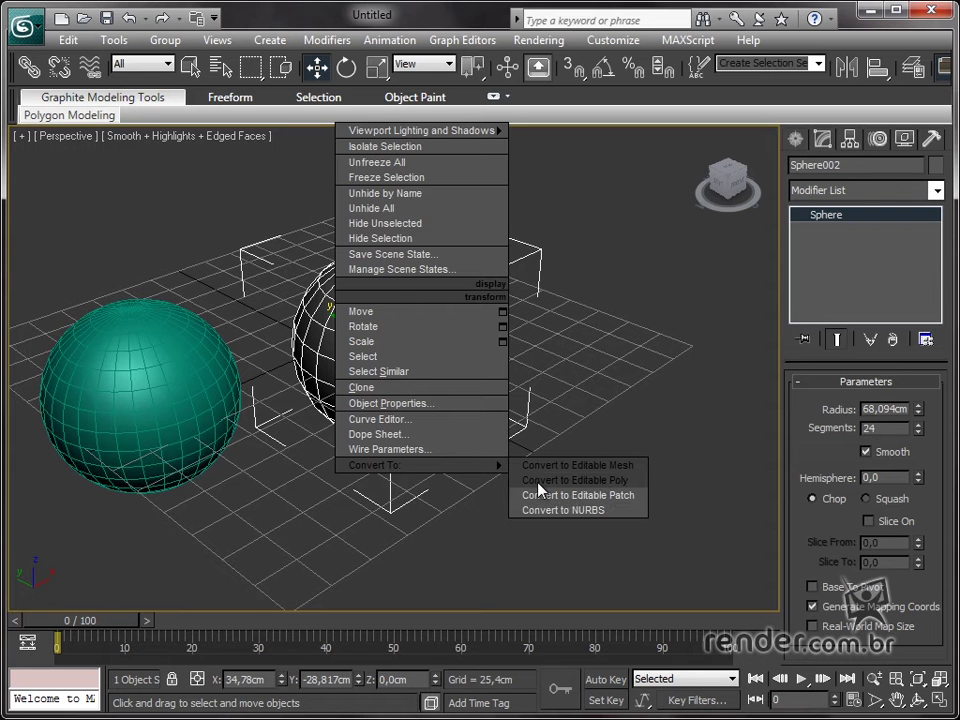
left_click(537, 482)
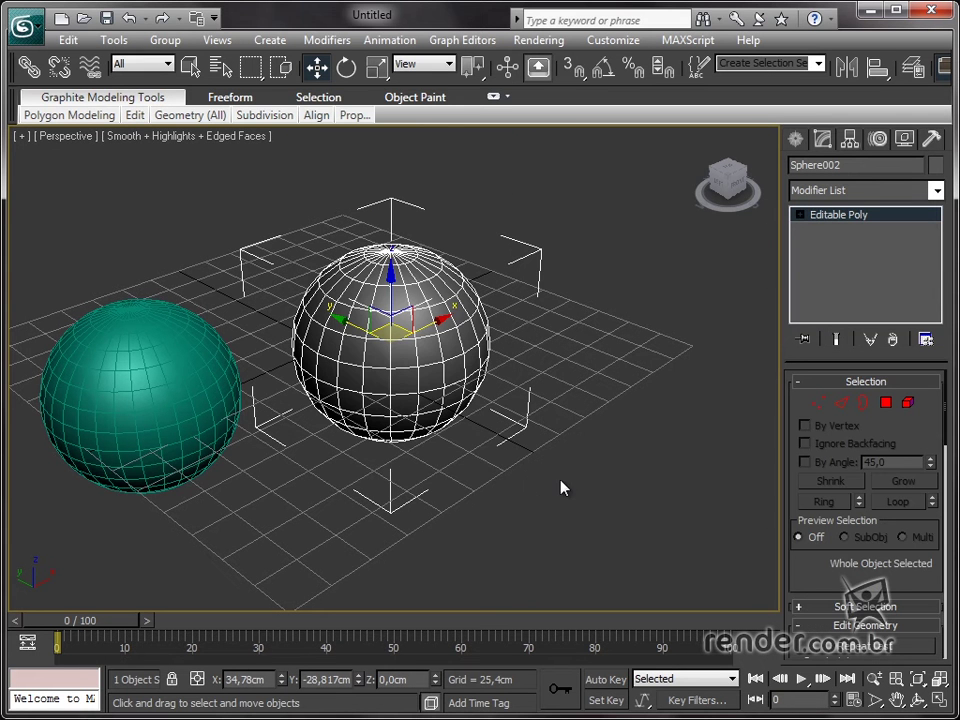
left_click(800, 215)
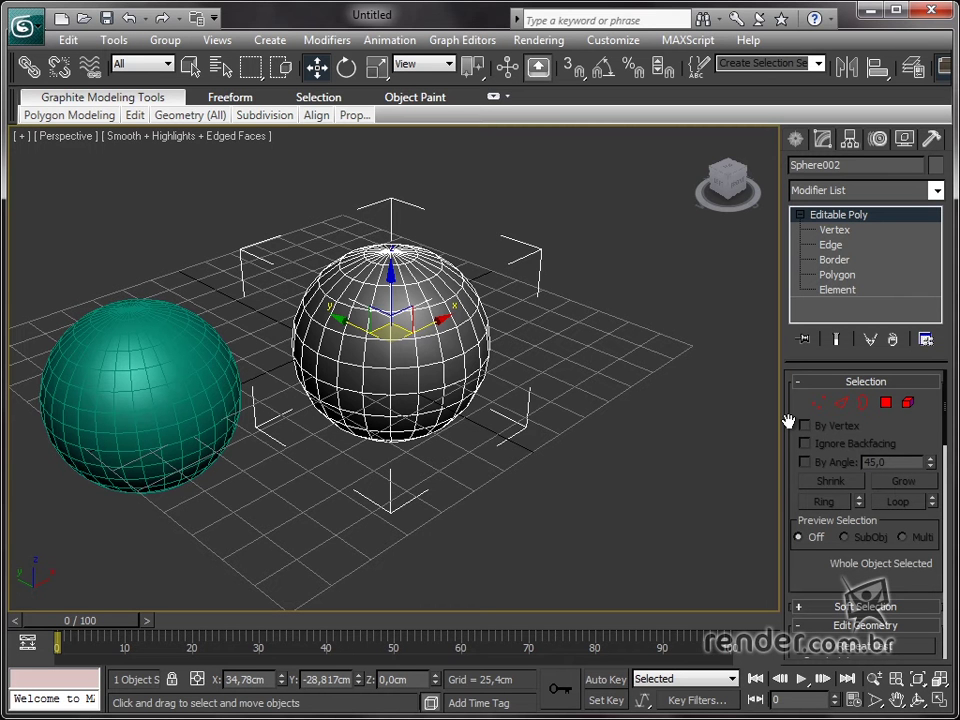
Switch the grey sphere between the Vertex and Element sub-object levels.
key("1")
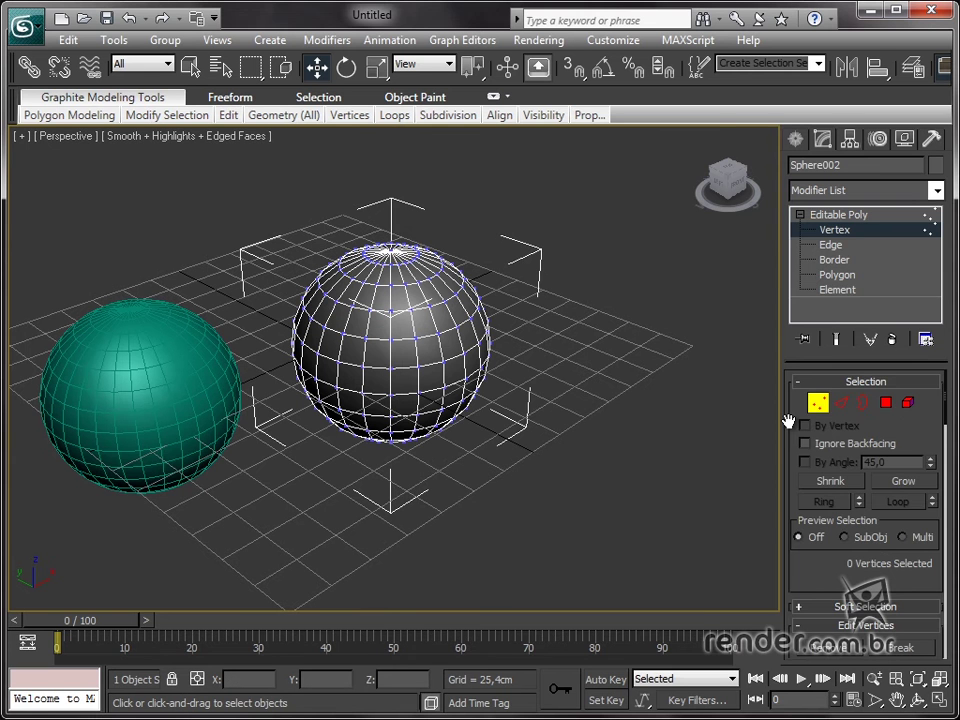
key("5")
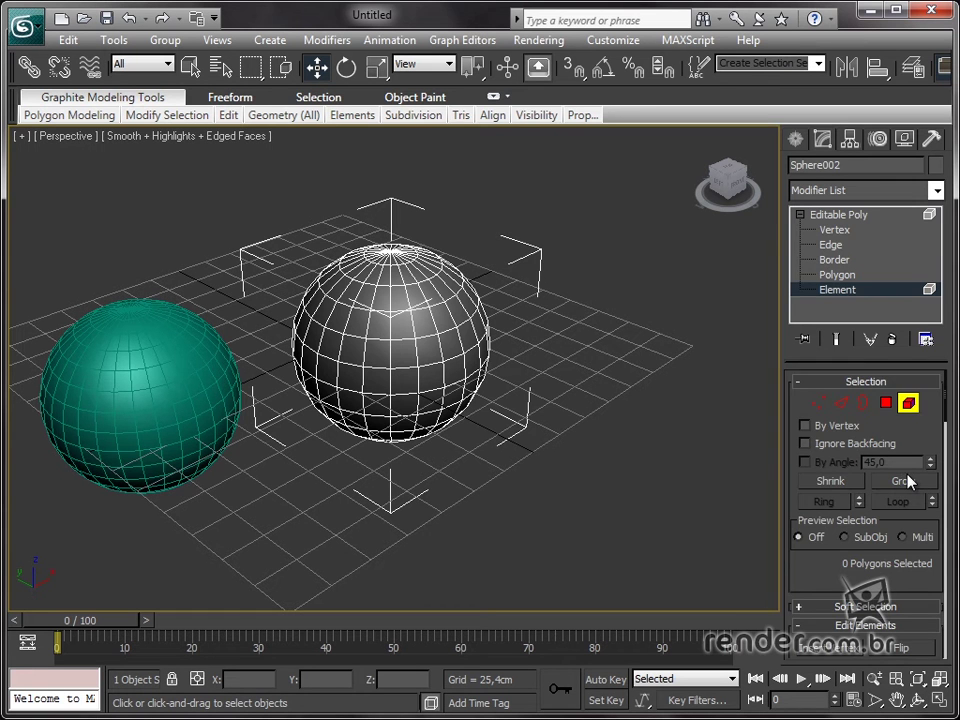
Step through Vertex, Edge, Border, Polygon and Element levels, settling on Polygon.
key("1")
key("2")
key("3")
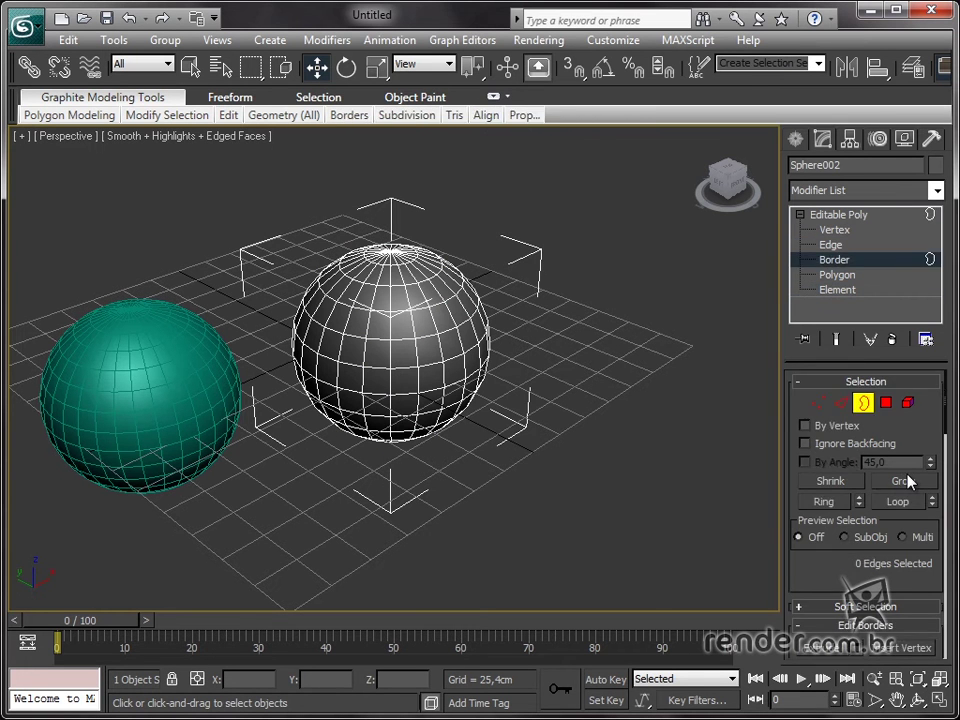
key("4")
key("5")
key("4")
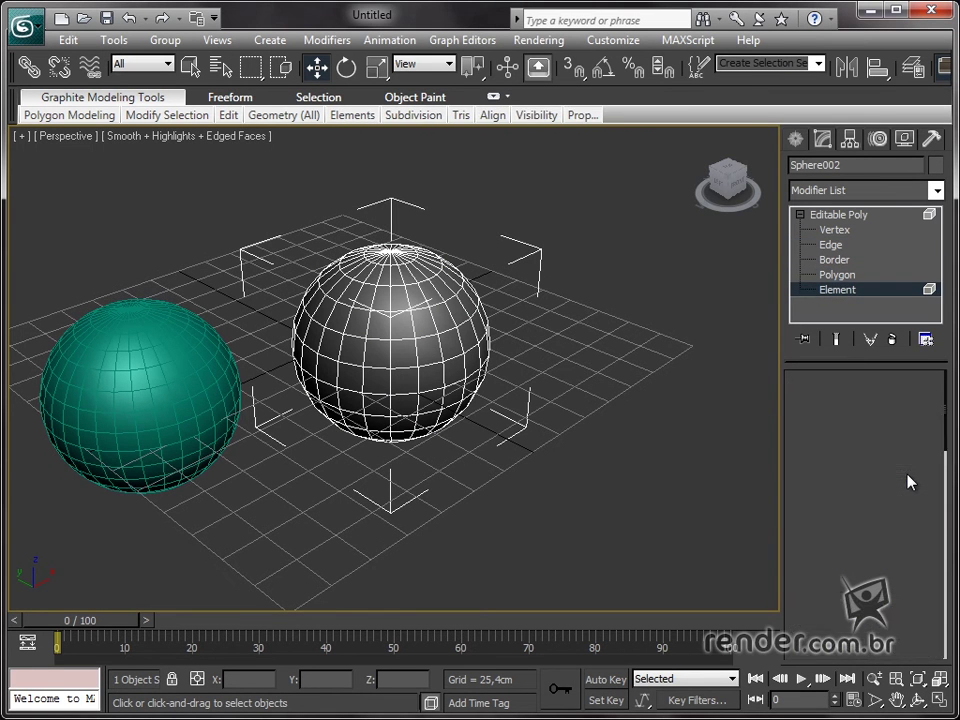
key("3")
key("2")
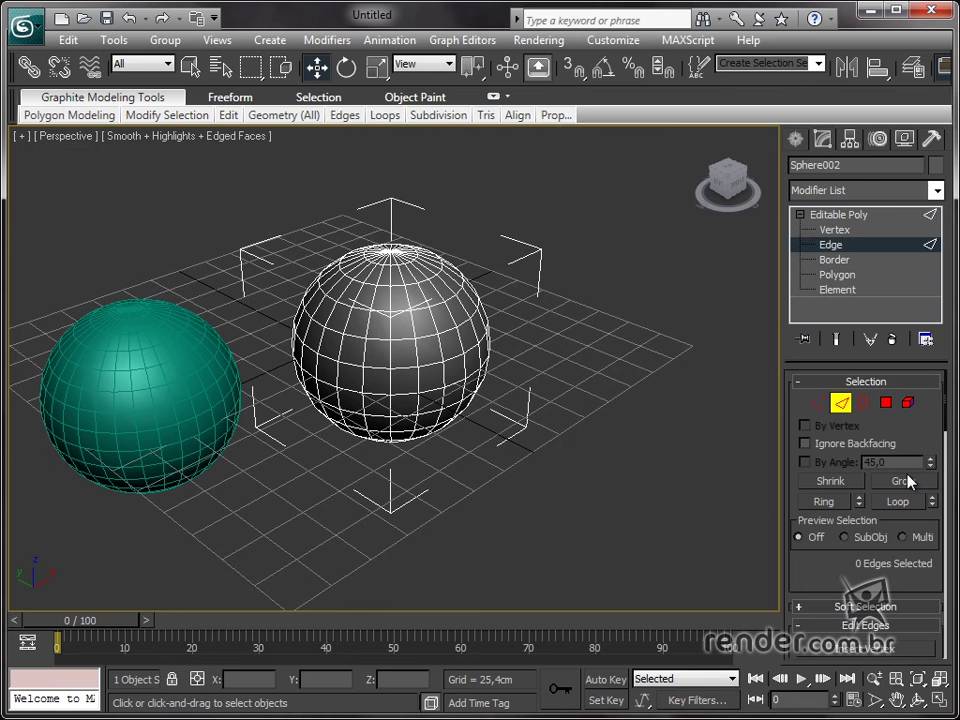
key("1")
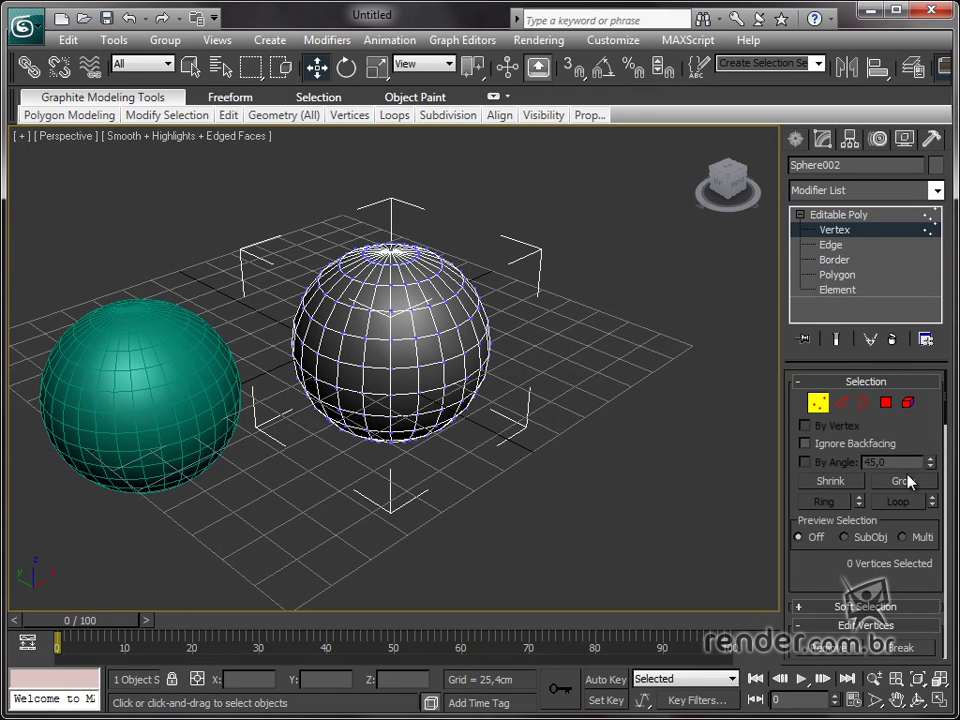
key("4")
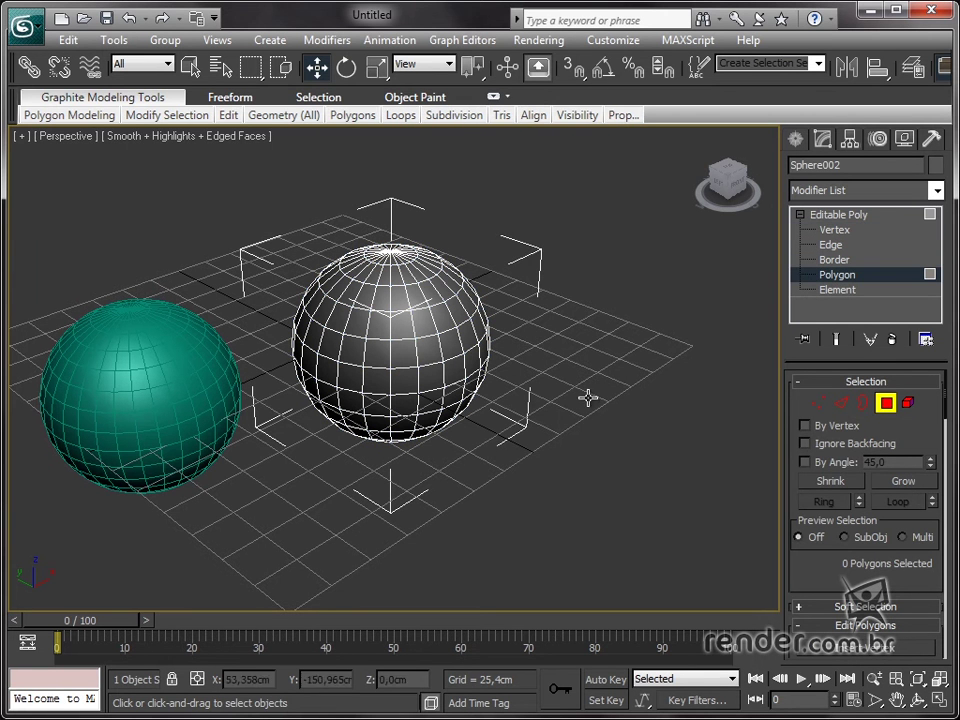
Select one polygon on the grey sphere and stretch it outward into a spout.
left_click(400, 352)
middle_click_drag(467, 368, 540, 402, "alt")
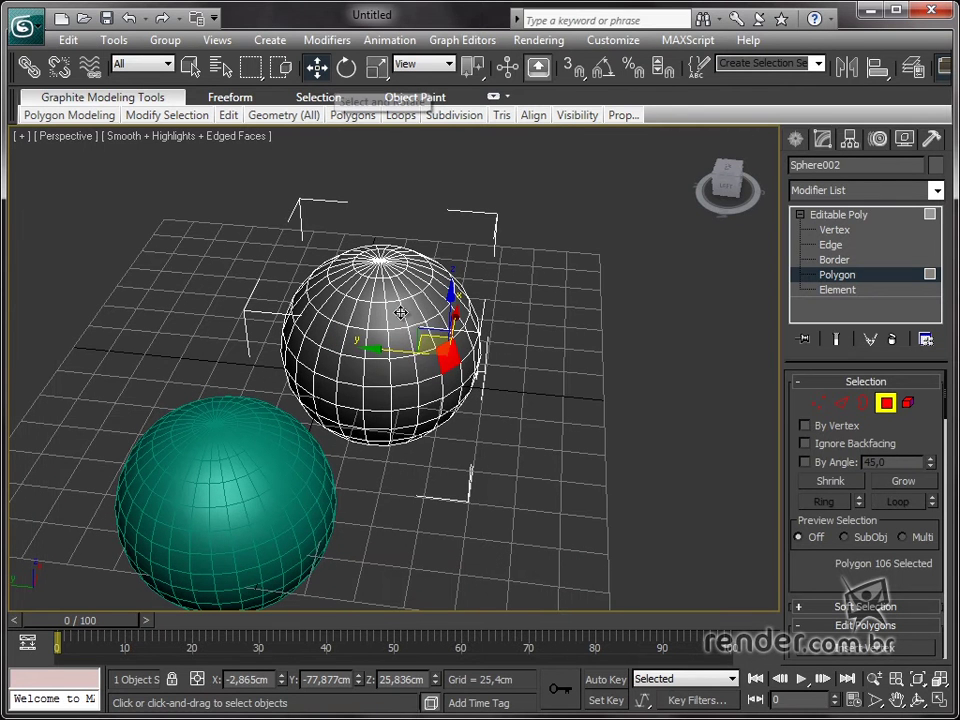
left_click_drag(440, 345, 541, 354)
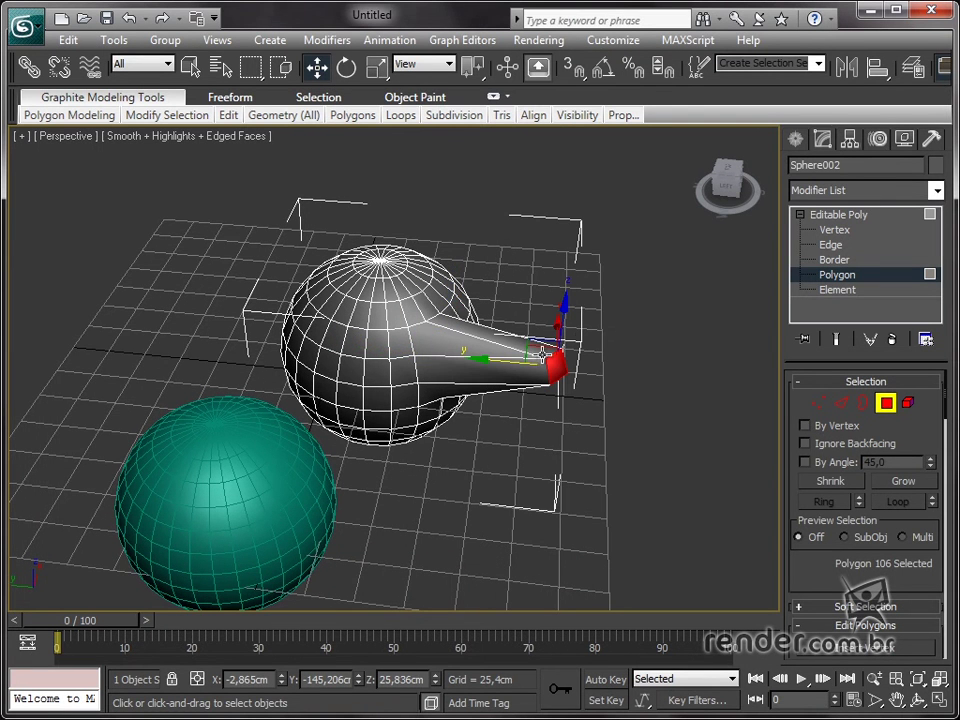
middle_click_drag(587, 377, 466, 428, "alt")
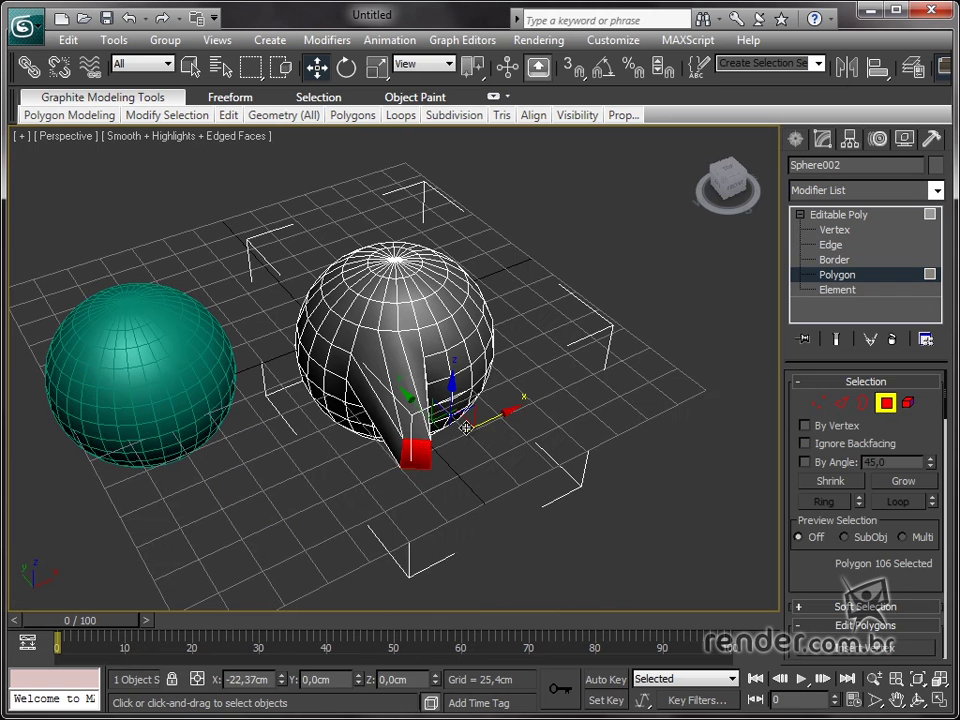
left_click_drag(846, 574, 851, 422)
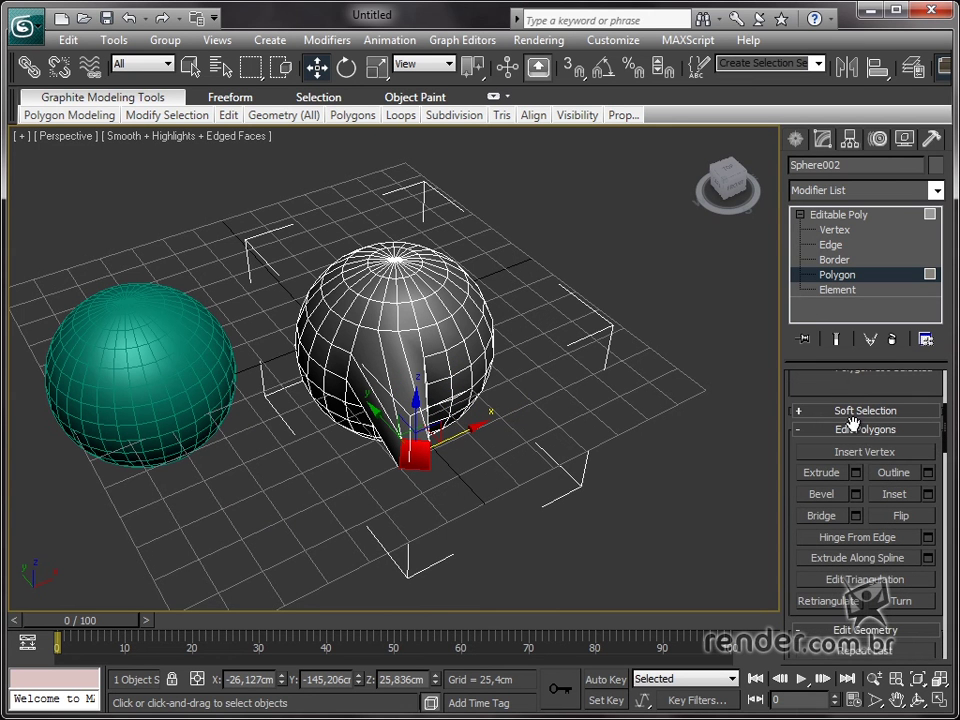
Extrude the spout's end face into a long tube.
left_click(826, 476)
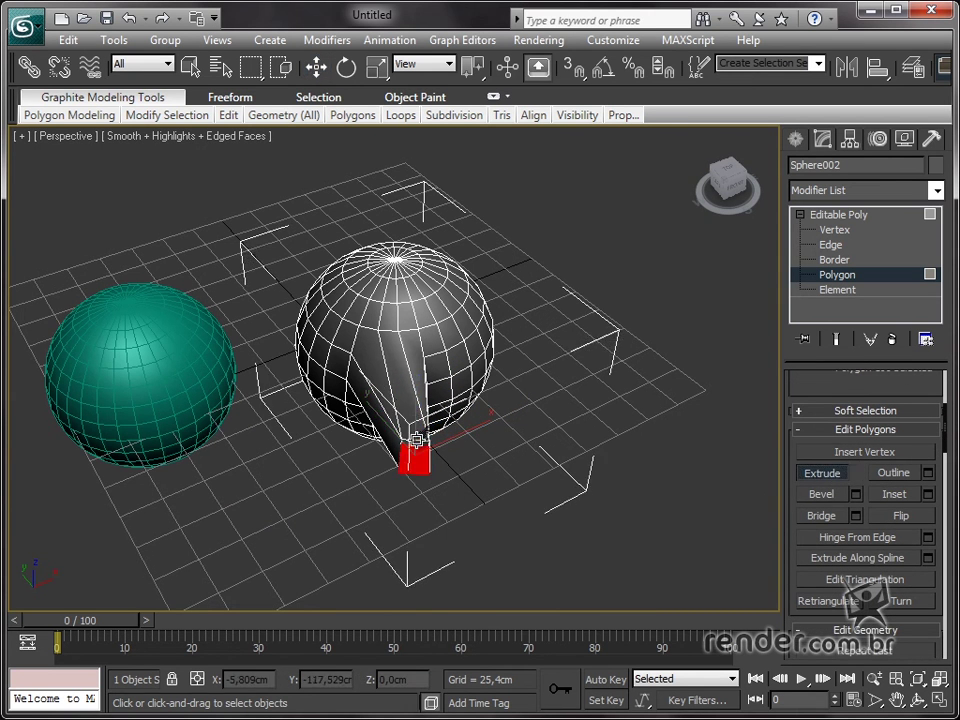
left_click_drag(416, 440, 435, 364)
mouse_move(456, 508)
middle_mouse_down("alt")
mouse_move(494, 507)
mouse_move(476, 523)
middle_mouse_up("alt")
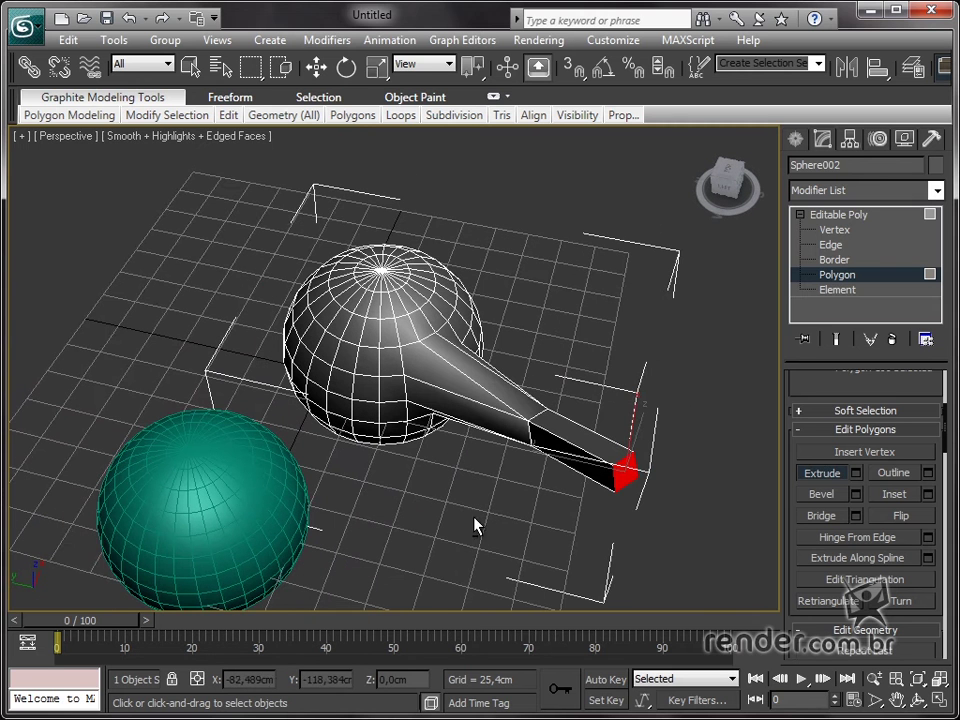
left_click(826, 473)
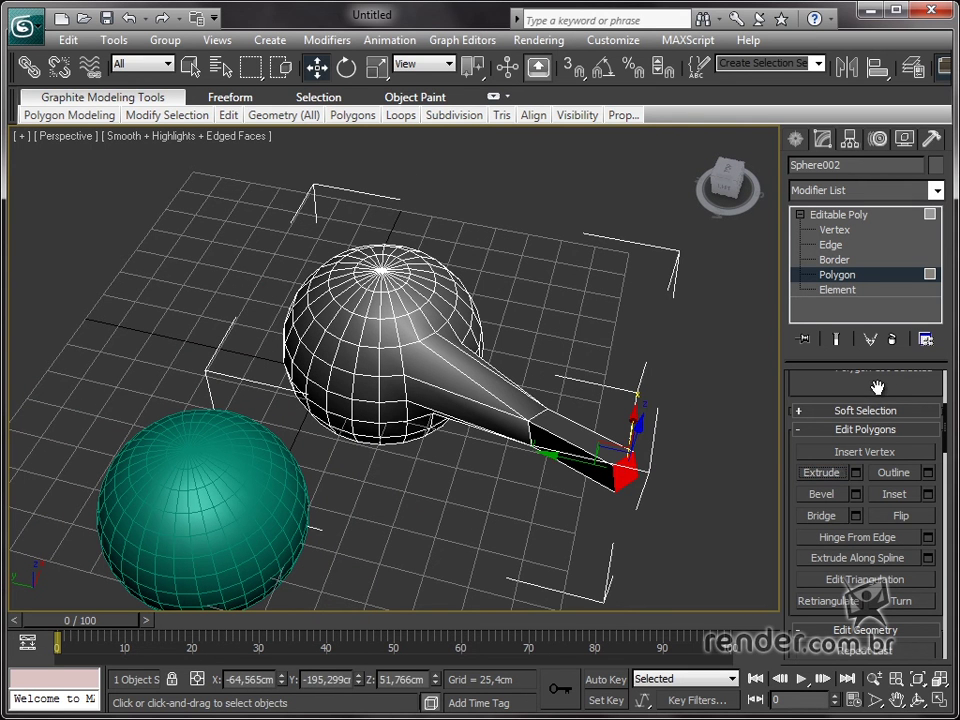
scroll(876, 387, "up", 5)
Visit the Edge and Border levels, return to Polygon and clear the face selection.
left_click(841, 402)
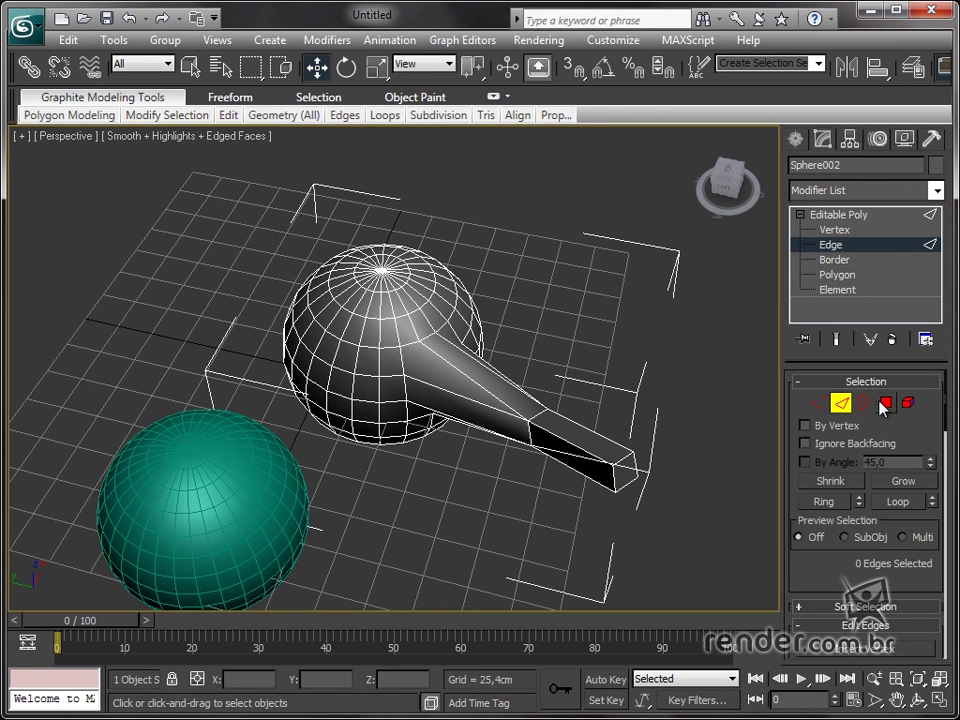
key("3")
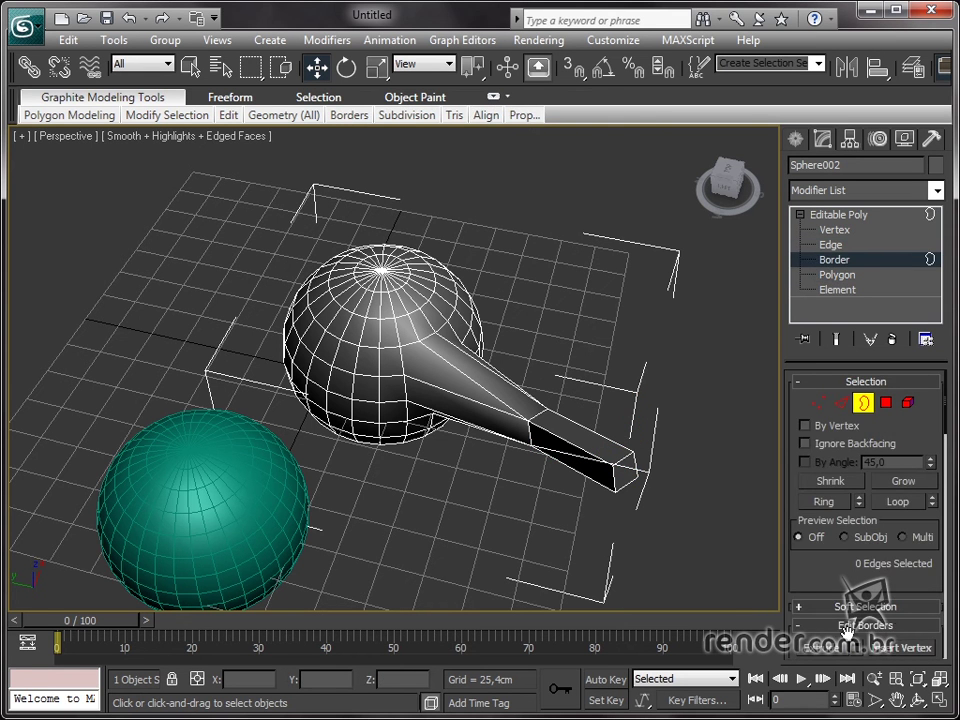
key("4")
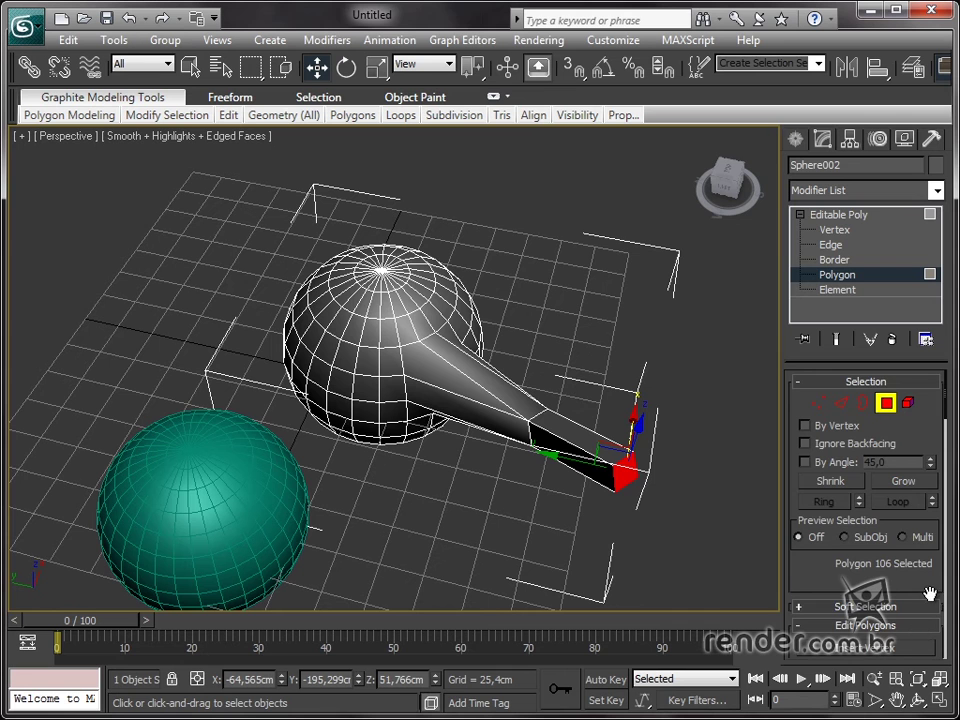
mouse_move(932, 578)
left_mouse_down()
mouse_move(918, 546)
mouse_move(918, 501)
left_mouse_up()
middle_click_drag(544, 577, 544, 555)
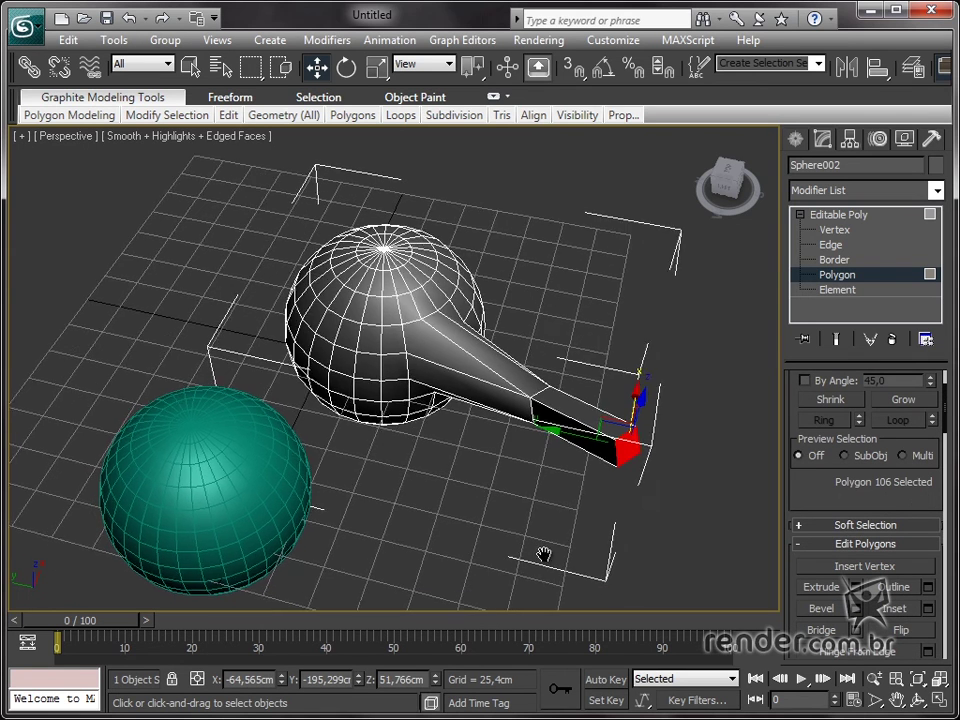
left_click(617, 508)
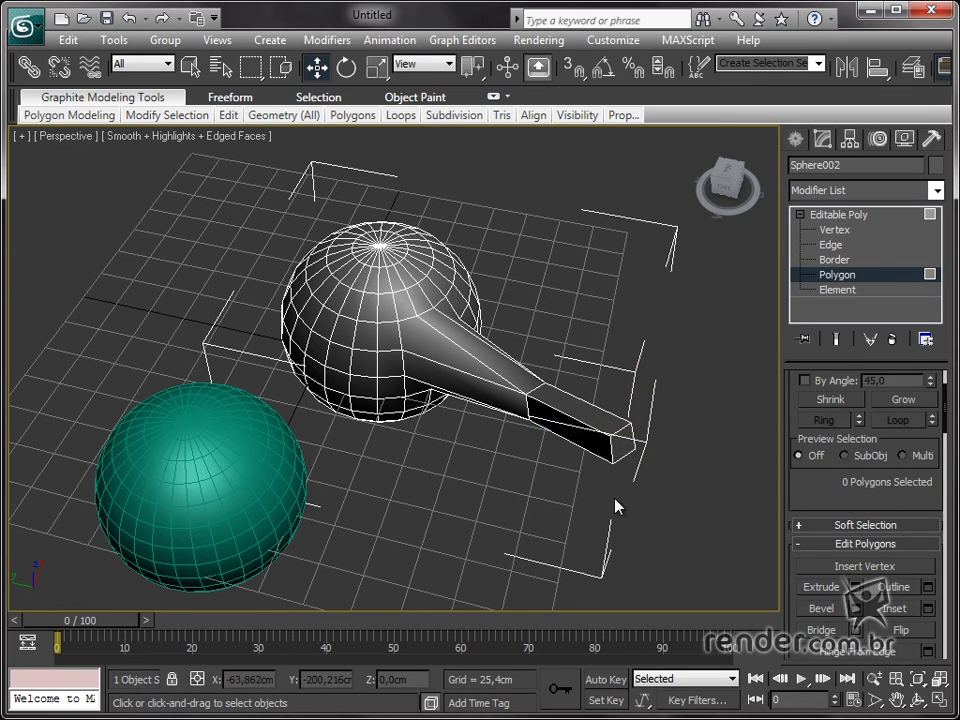
mouse_move(617, 508)
middle_mouse_down("alt")
mouse_move(536, 456)
mouse_move(371, 469)
mouse_move(541, 485)
mouse_move(606, 459)
mouse_move(627, 464)
middle_mouse_up("alt")
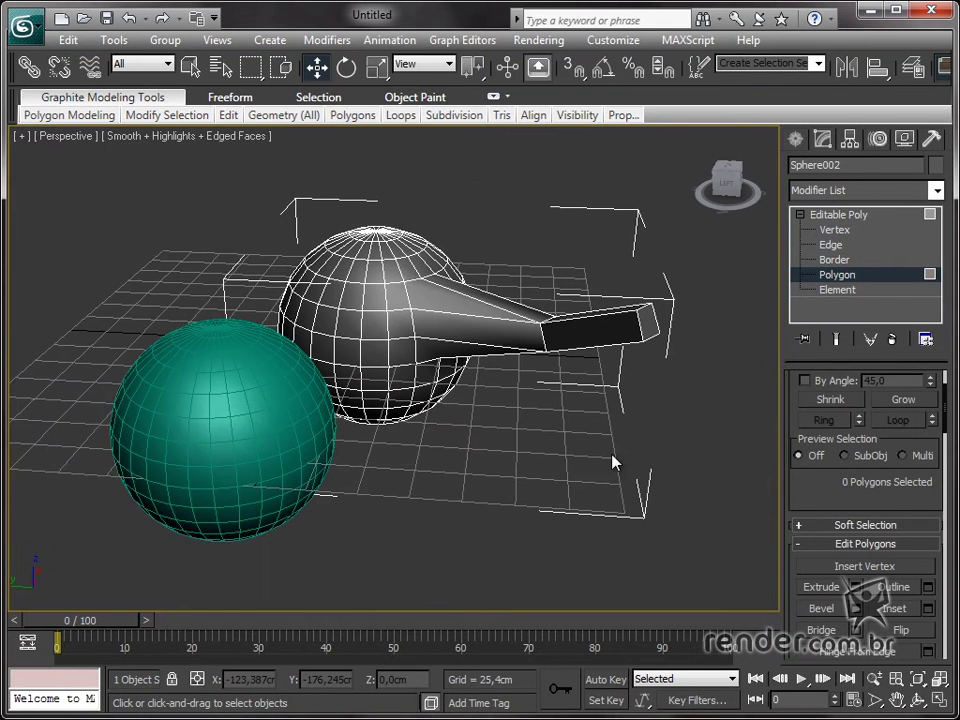
Convert the teal Sphere001 to Editable Mesh, then reselect the grey Sphere002.
left_click(840, 274)
left_click(294, 437)
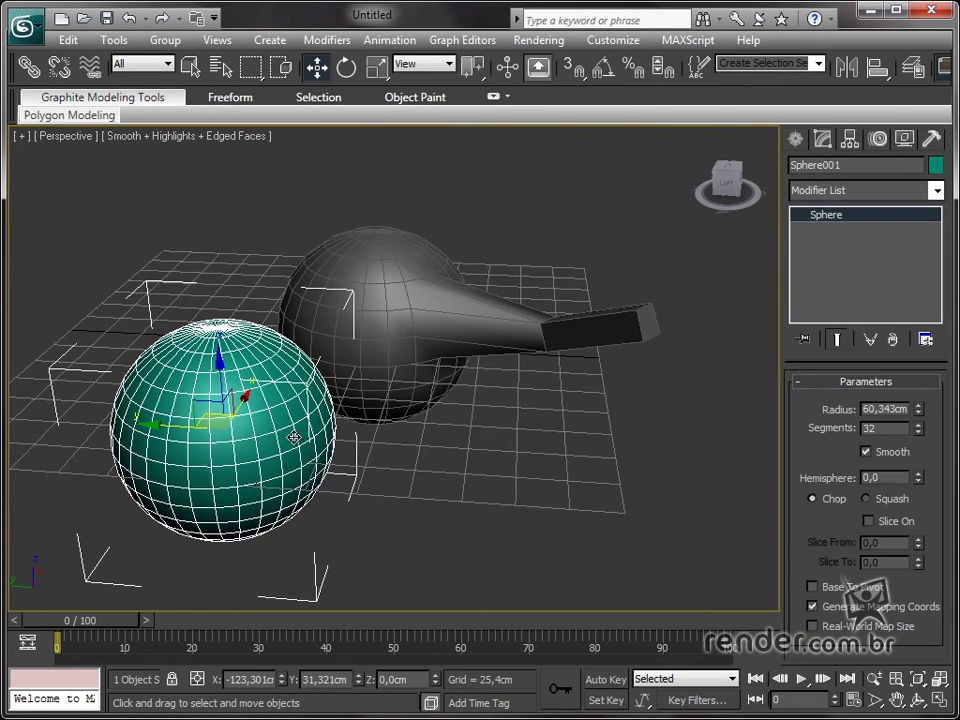
right_click(165, 398)
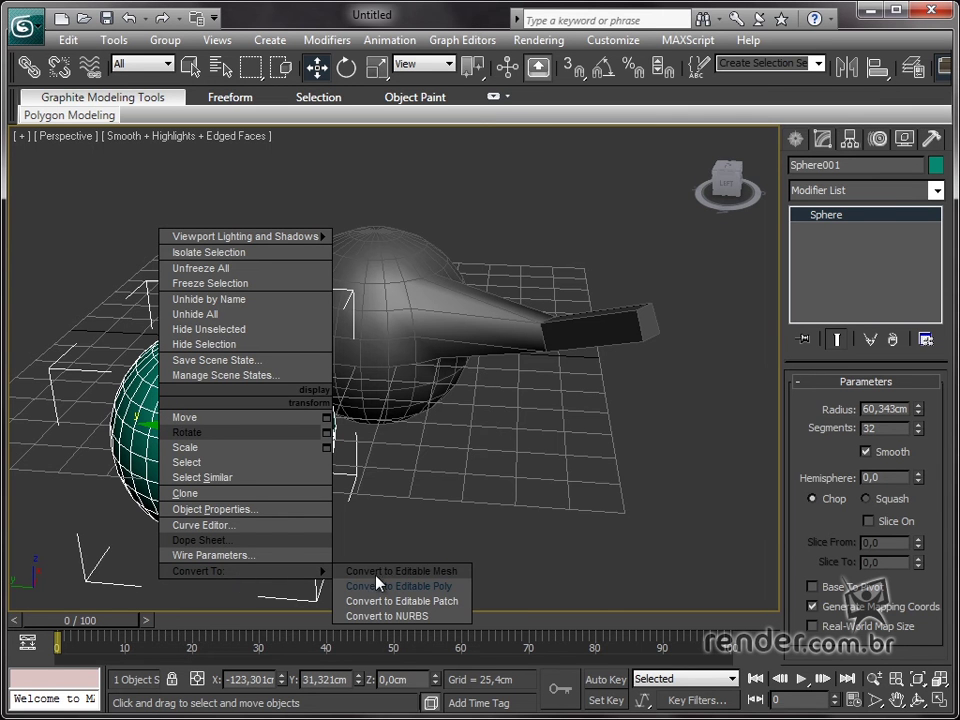
left_click(386, 571)
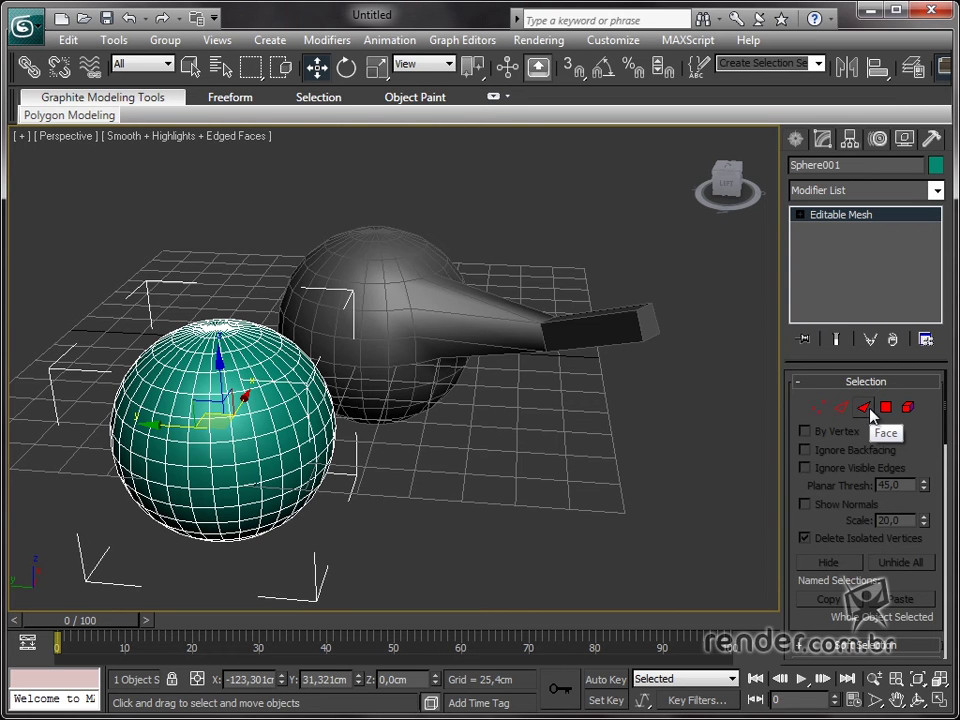
left_click(580, 403)
left_click(388, 294)
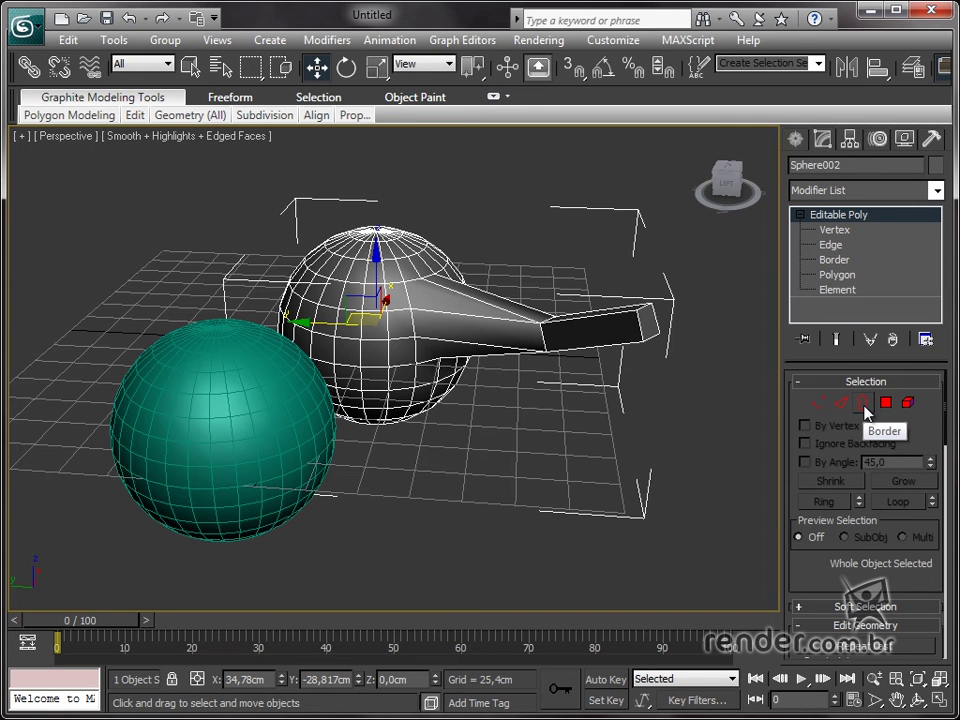
Delete one side face of the grey sphere's spout to open a hole.
left_click(864, 404)
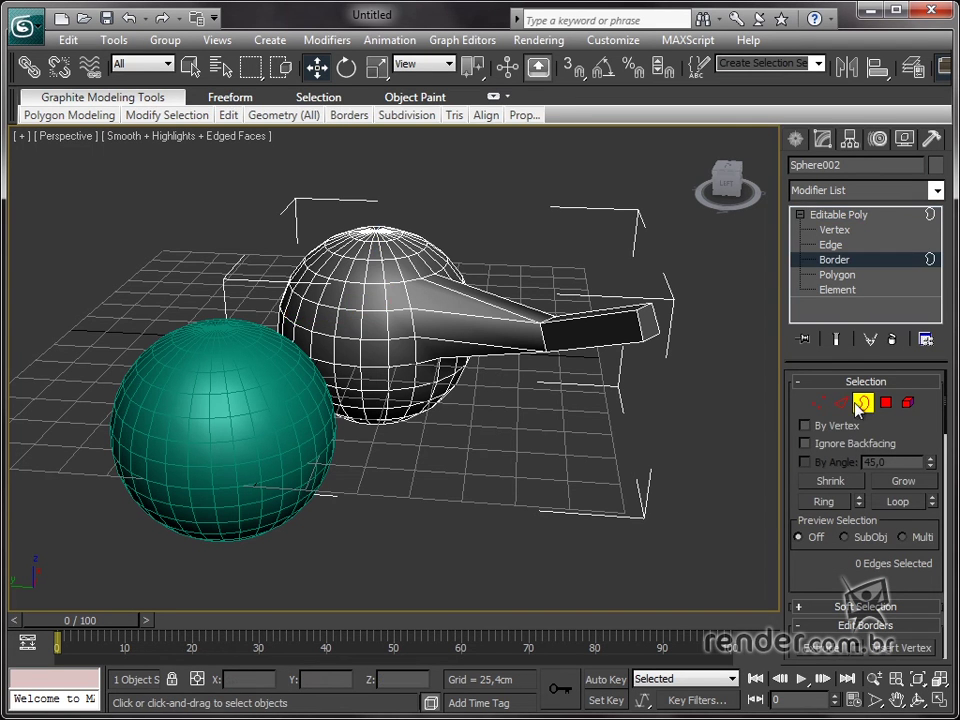
middle_click_drag(529, 461, 535, 487)
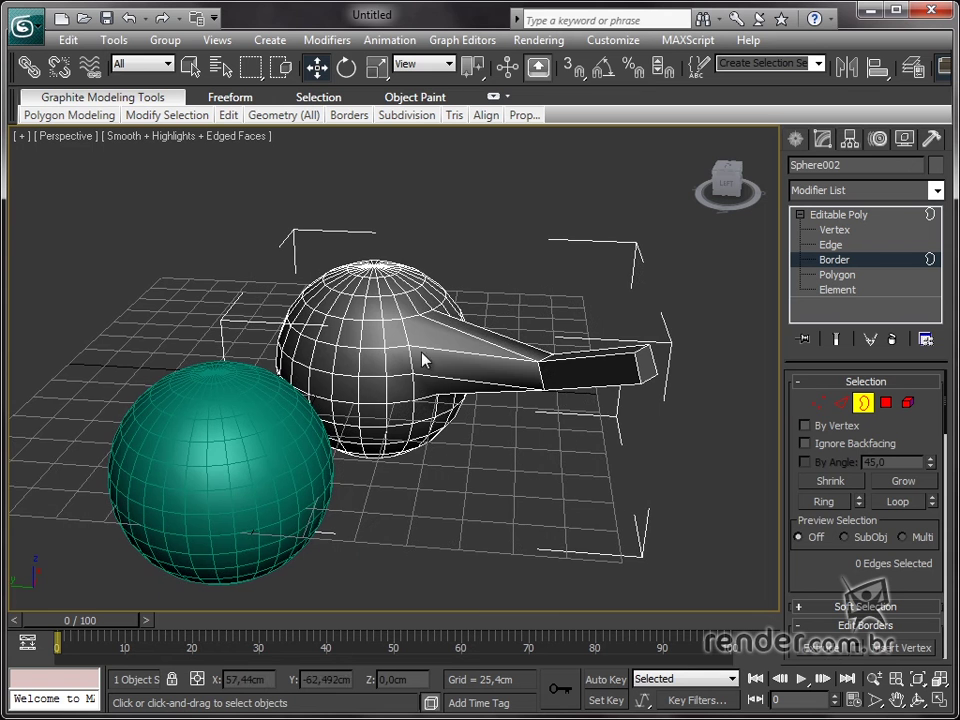
scroll(489, 435, "up", 2)
scroll(478, 455, "up", 3)
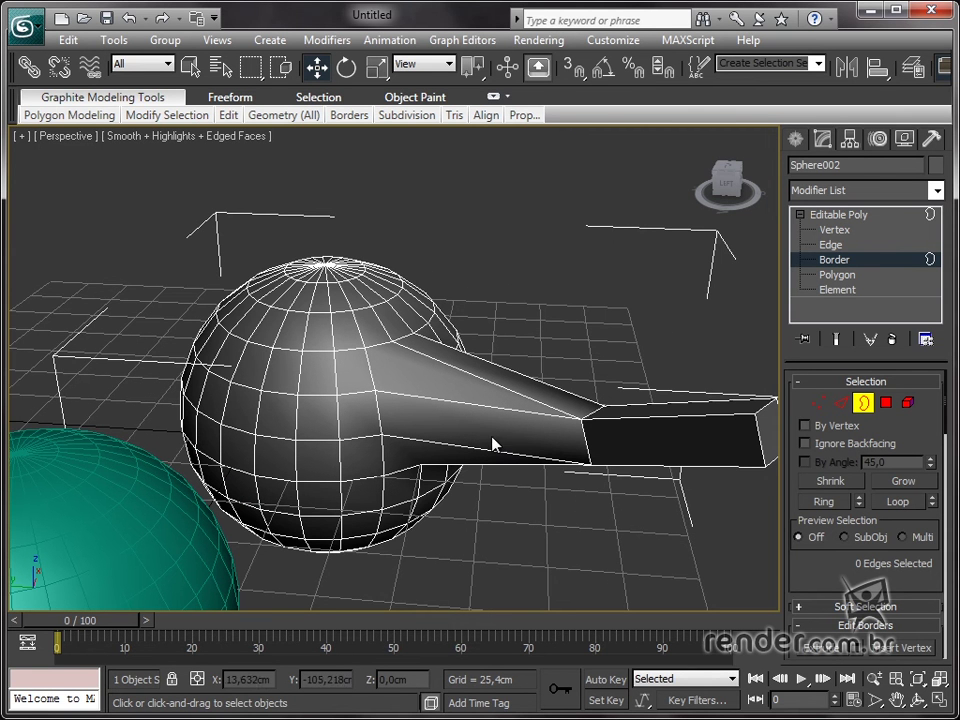
left_click(886, 403)
left_click(465, 426)
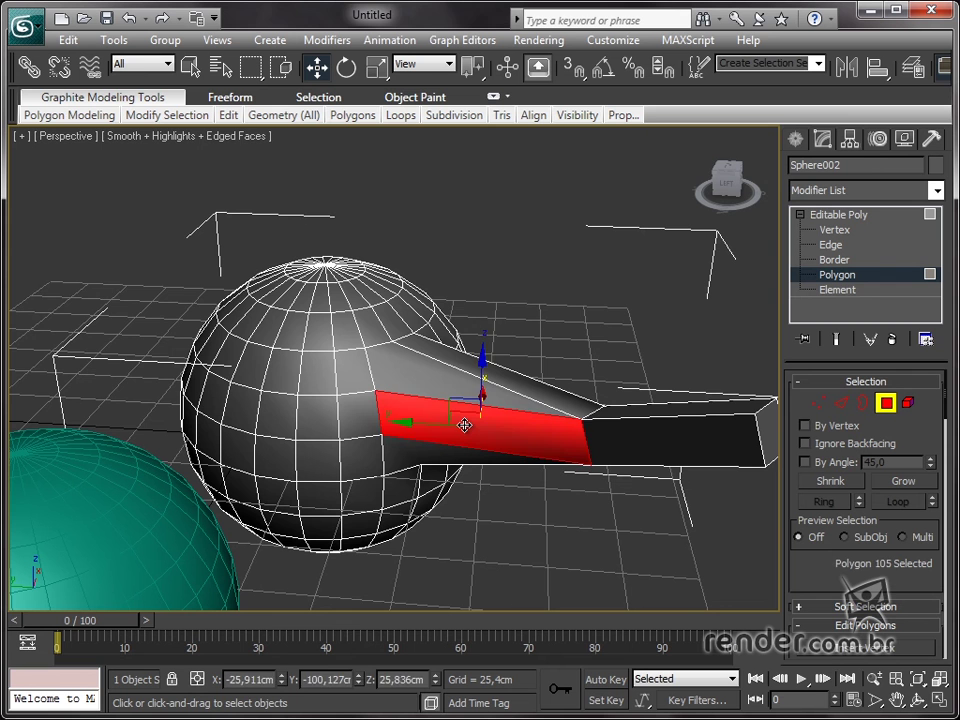
key("Delete")
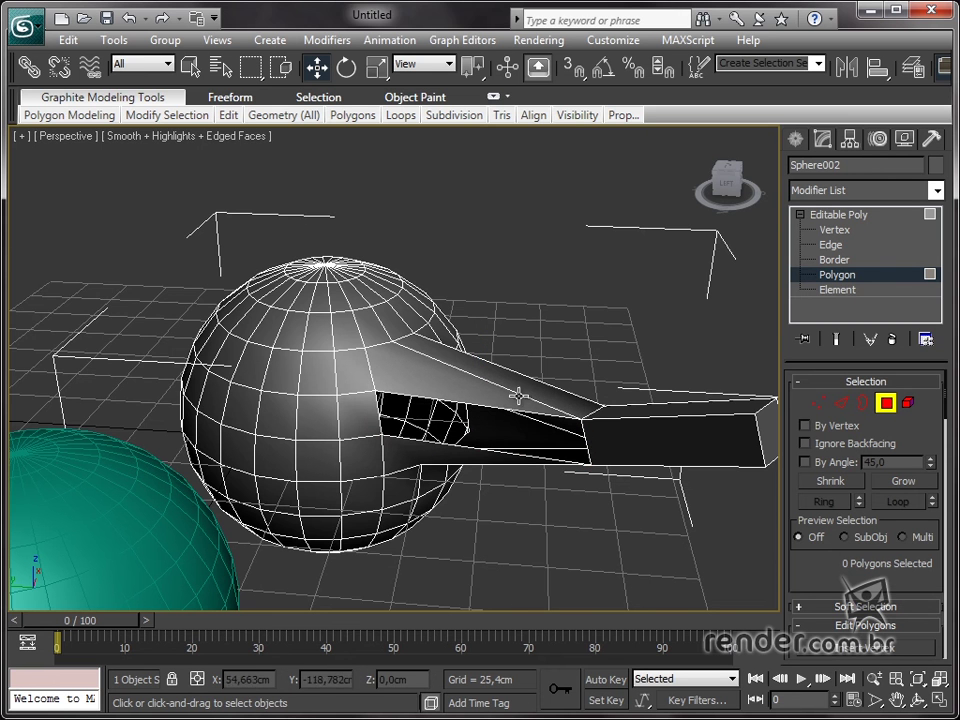
Select the hole's border, slide it along the spout, then undo the move.
left_click(863, 402)
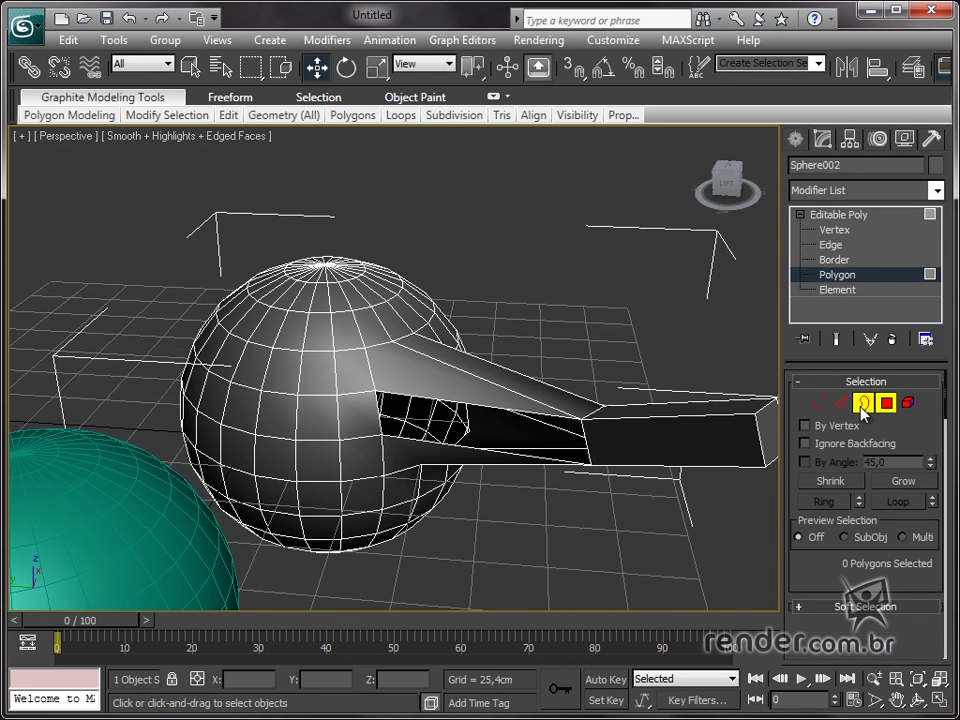
left_click(521, 411)
mouse_move(550, 497)
middle_mouse_down("alt")
mouse_move(536, 467)
mouse_move(557, 420)
mouse_move(583, 476)
mouse_move(557, 535)
middle_mouse_up("alt")
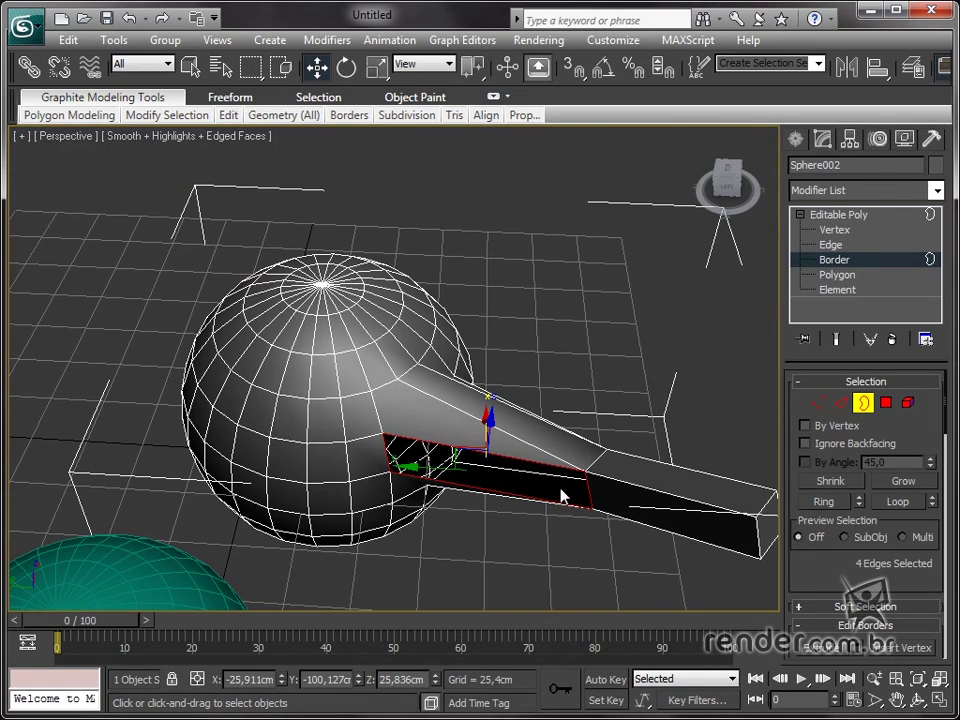
mouse_move(439, 456)
left_mouse_down()
mouse_move(412, 462)
mouse_move(496, 450)
mouse_move(494, 437)
left_mouse_up()
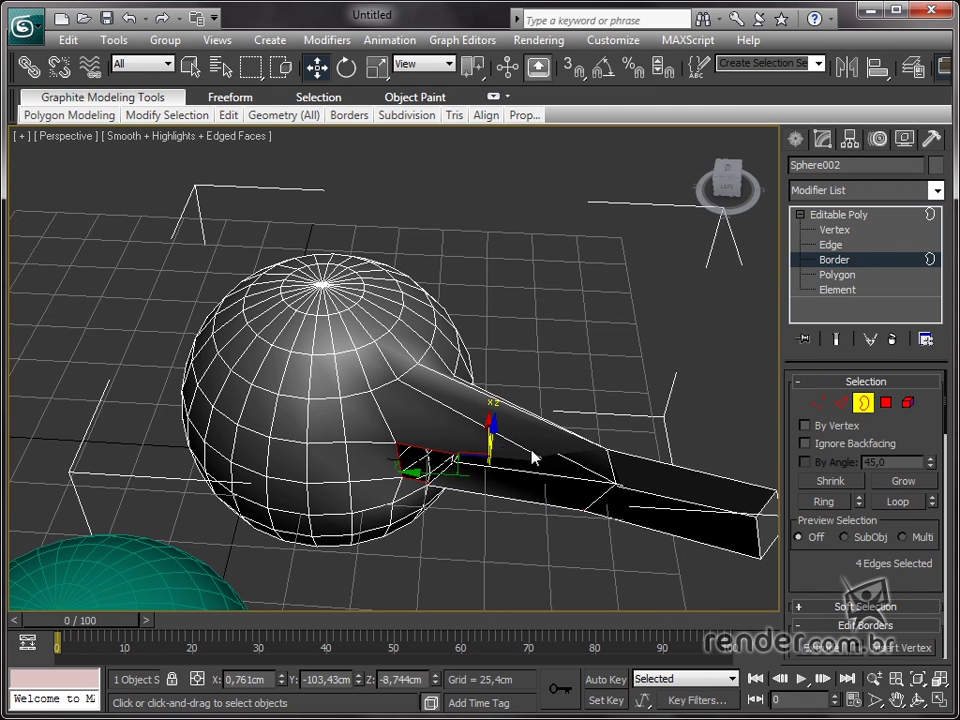
key("ctrl+z")
mouse_move(537, 520)
middle_mouse_down()
mouse_move(615, 386)
mouse_move(883, 405)
middle_mouse_up()
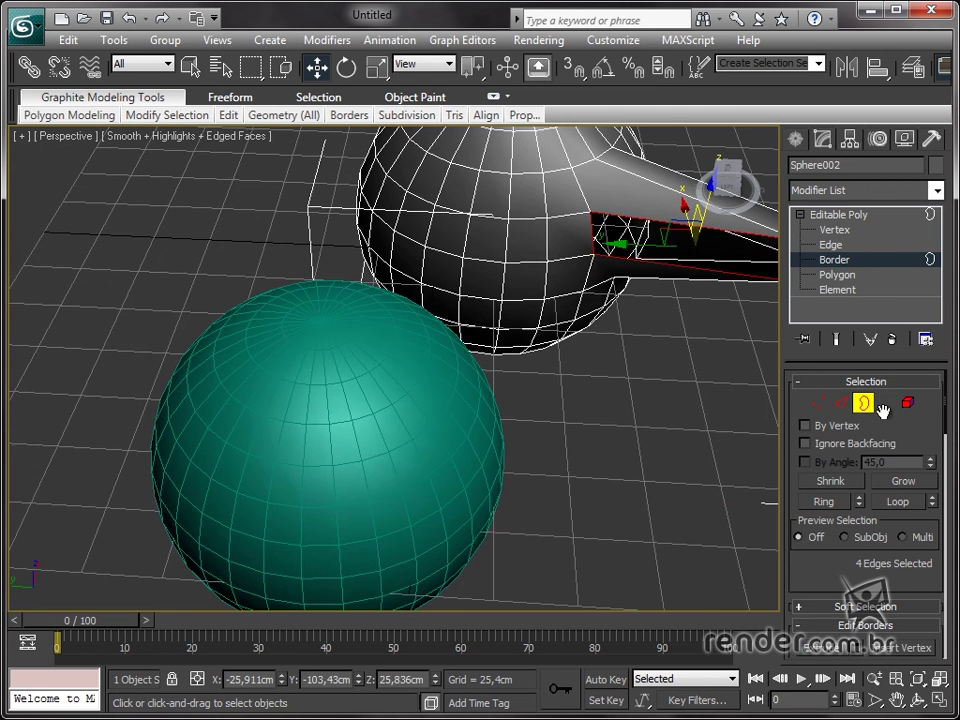
left_click(864, 403)
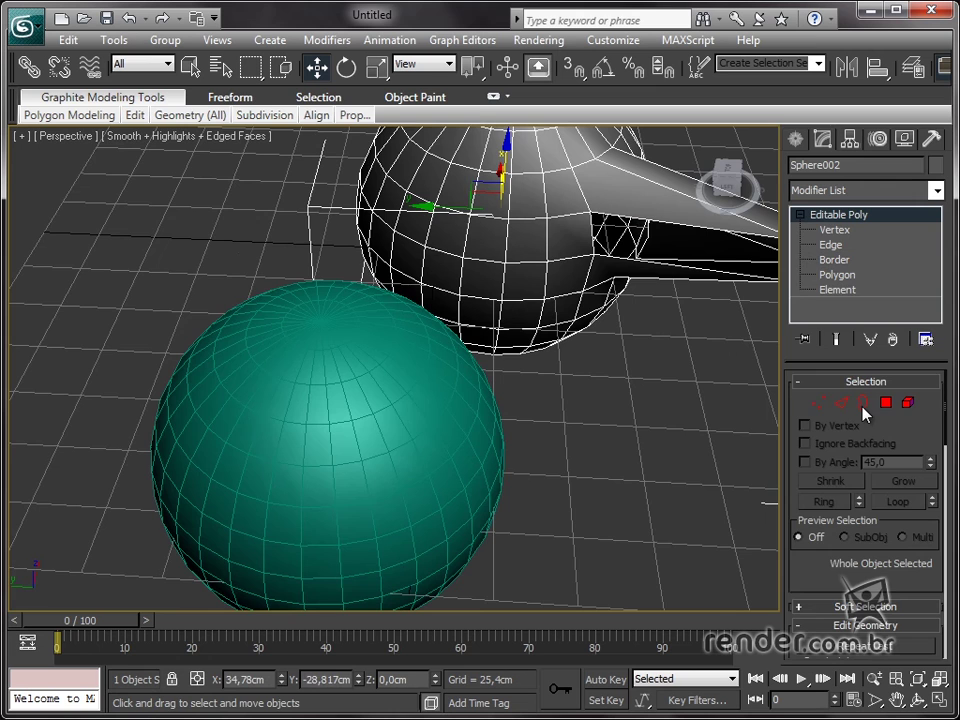
Select the teal sphere and zoom in so it sits centred in the view.
left_click(325, 462)
mouse_move(321, 456)
middle_mouse_down()
mouse_move(405, 474)
mouse_move(401, 491)
middle_mouse_up()
scroll(401, 491, "up", 3)
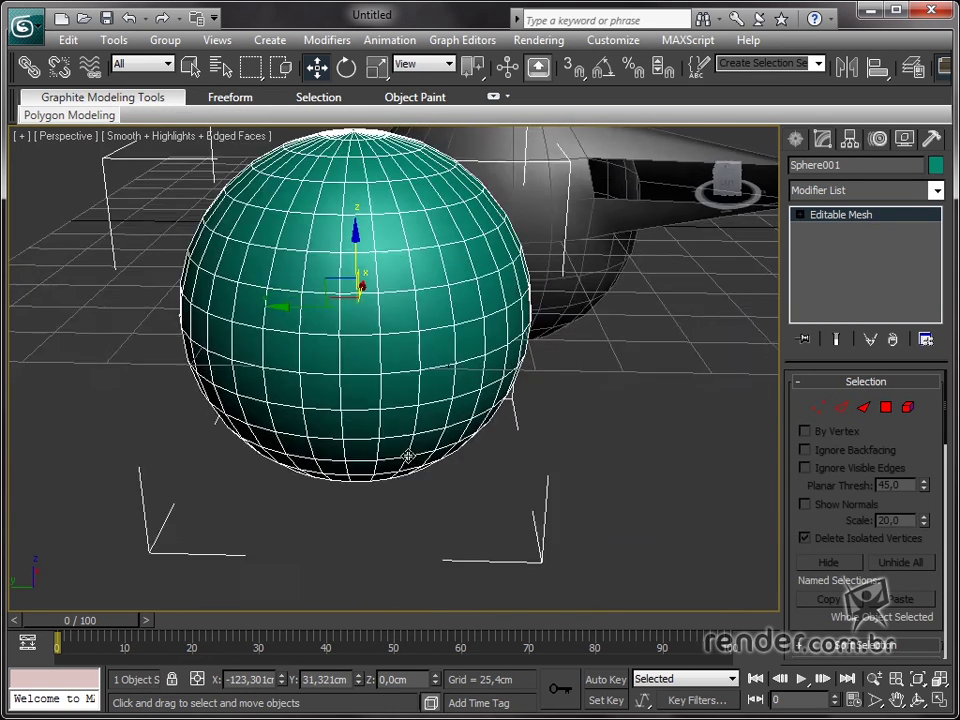
middle_click_drag(607, 375, 652, 472)
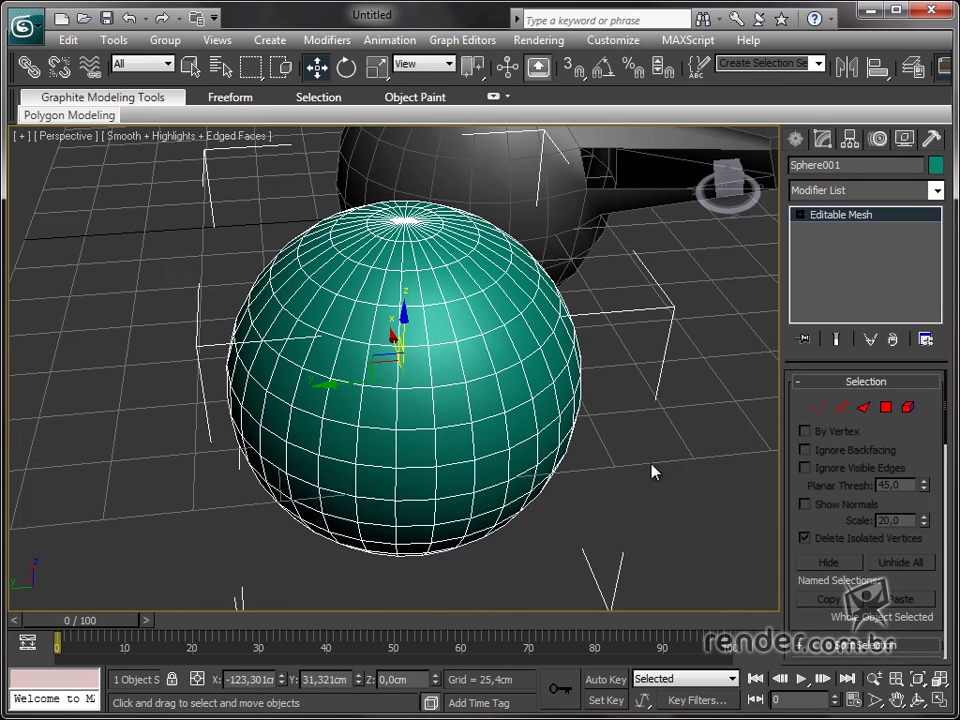
Drag one triangular face of the teal mesh outward into a sharp crease.
left_click(864, 407)
left_click(407, 420)
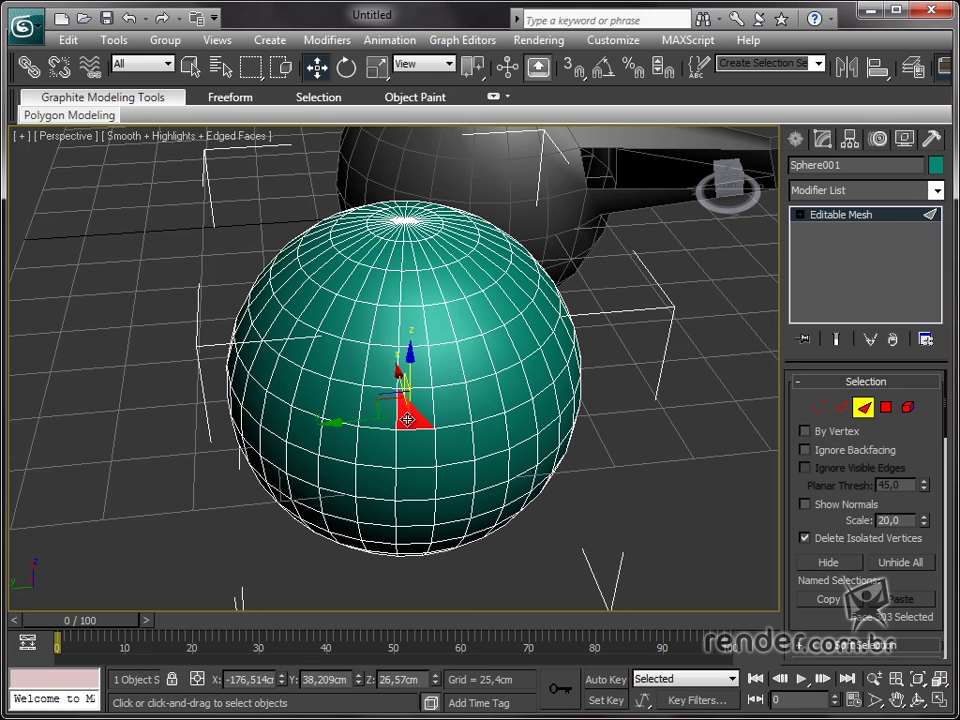
left_click(446, 413)
left_click_drag(451, 438, 357, 463)
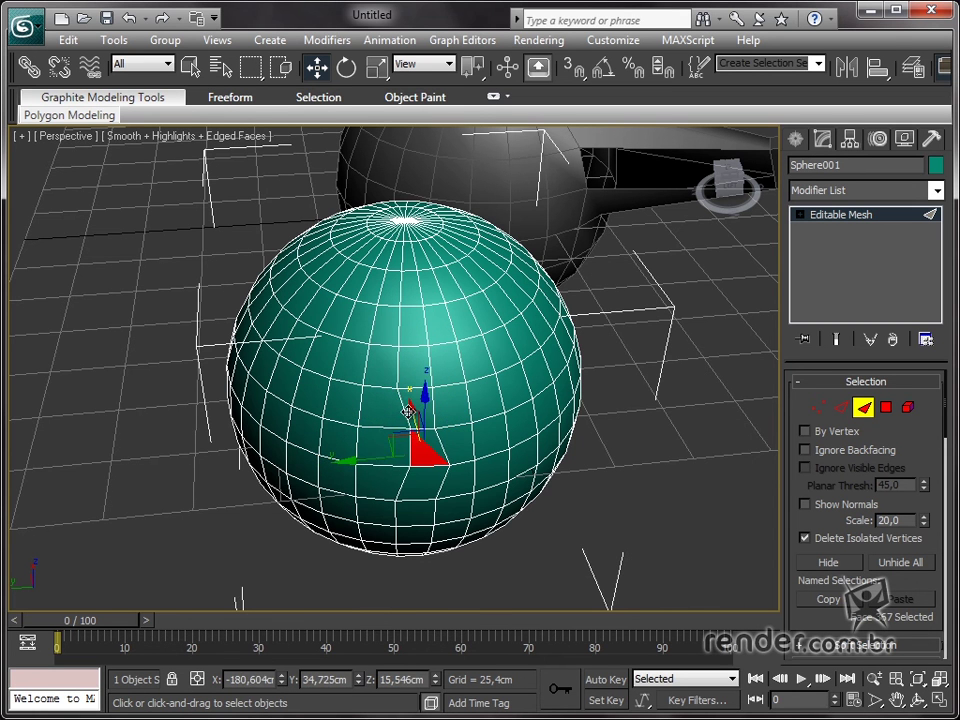
mouse_move(407, 403)
left_mouse_down()
mouse_move(420, 473)
mouse_move(566, 570)
left_mouse_up()
mouse_move(566, 570)
middle_mouse_down("alt")
mouse_move(515, 518)
mouse_move(602, 527)
mouse_move(598, 551)
mouse_move(519, 555)
middle_mouse_up("alt")
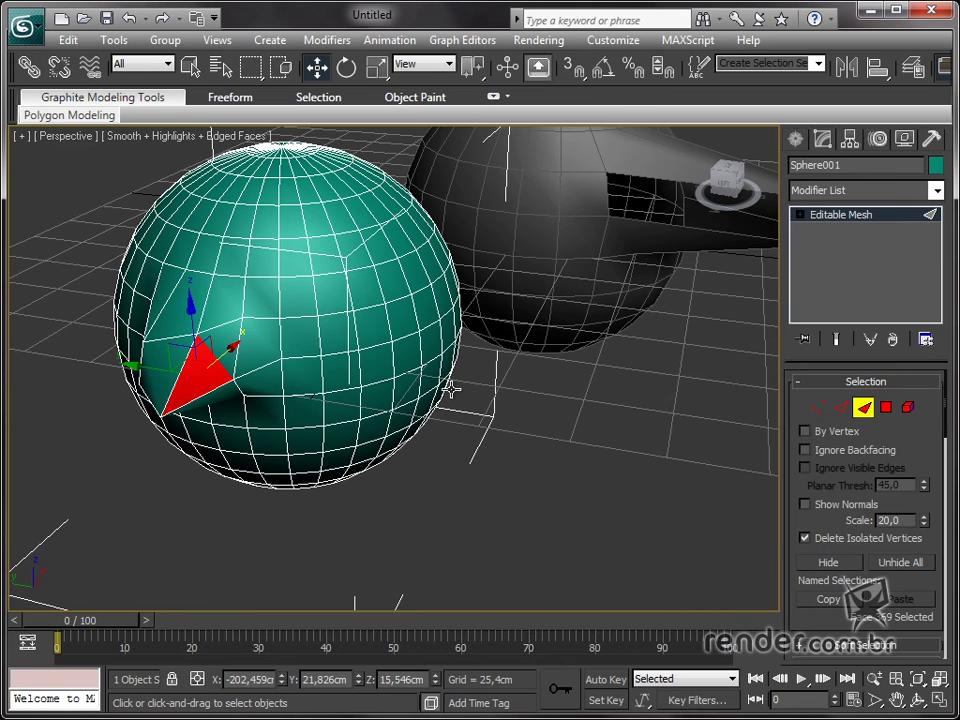
left_click(531, 468)
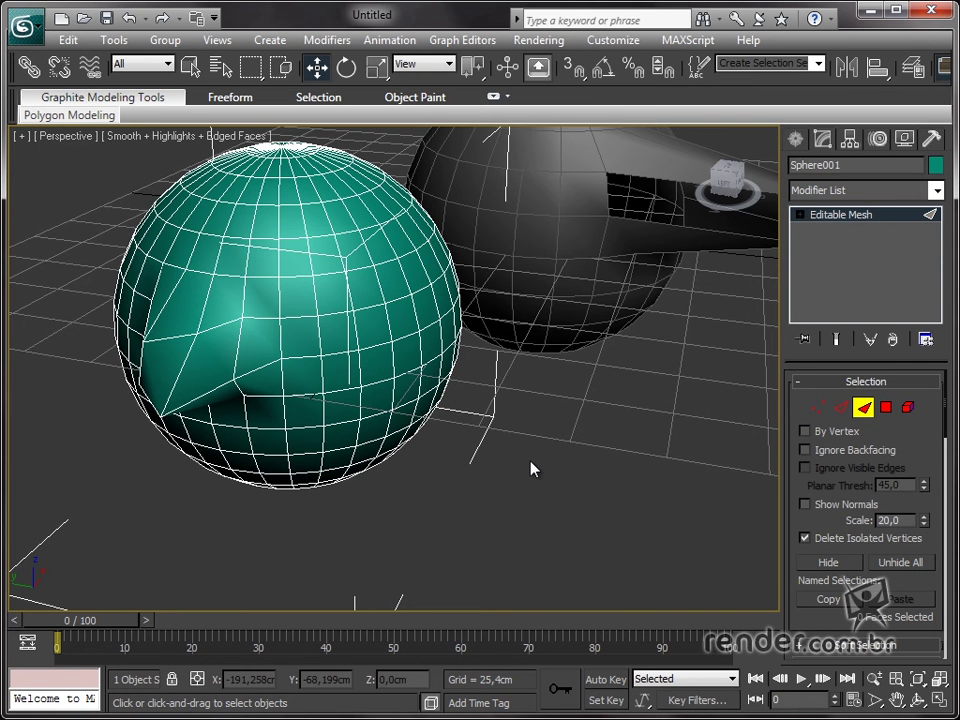
mouse_move(531, 468)
middle_mouse_down("alt")
mouse_move(542, 499)
mouse_move(650, 485)
middle_mouse_up("alt")
At Polygon level on the teal sphere, expand Edit Geometry and enable Extrude.
left_click(886, 407)
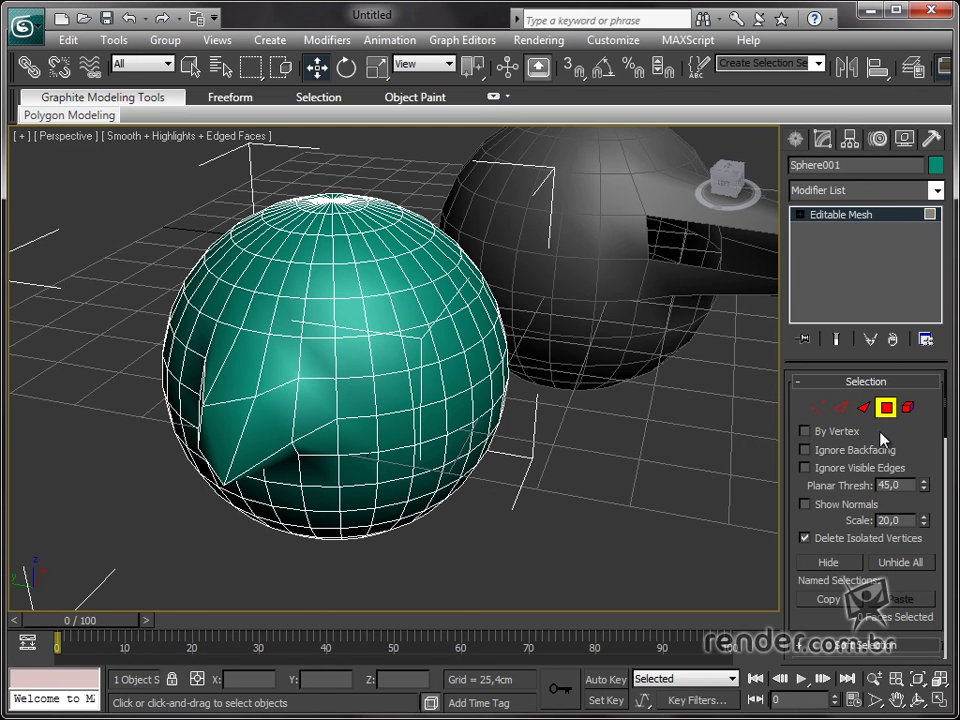
mouse_move(936, 552)
left_mouse_down()
mouse_move(945, 428)
mouse_move(936, 340)
left_mouse_up()
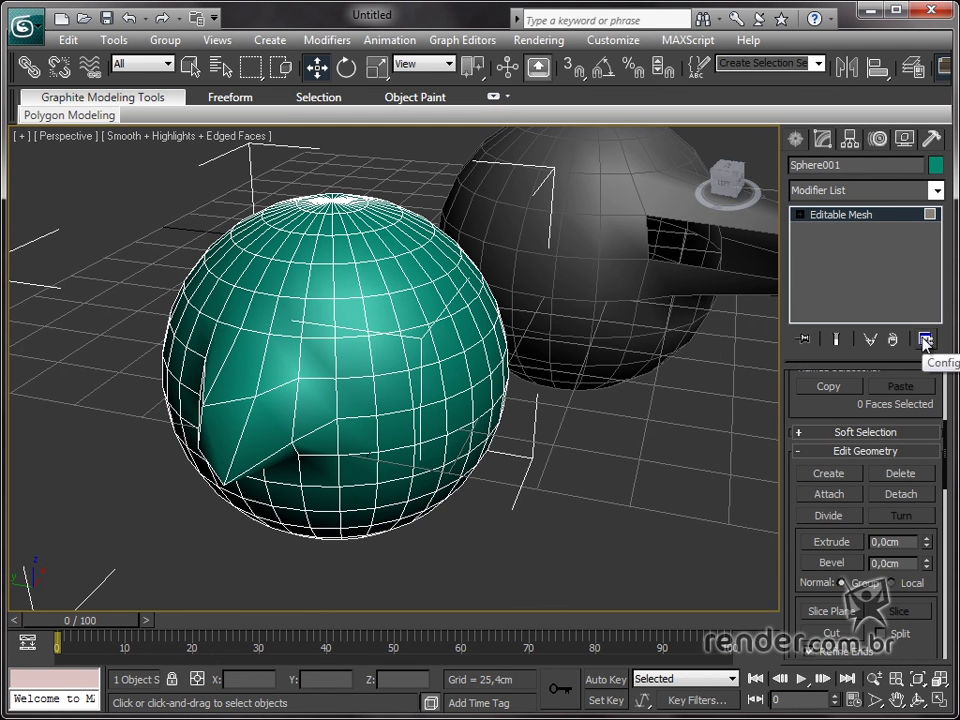
left_click(936, 451)
scroll(918, 474, "up", 5)
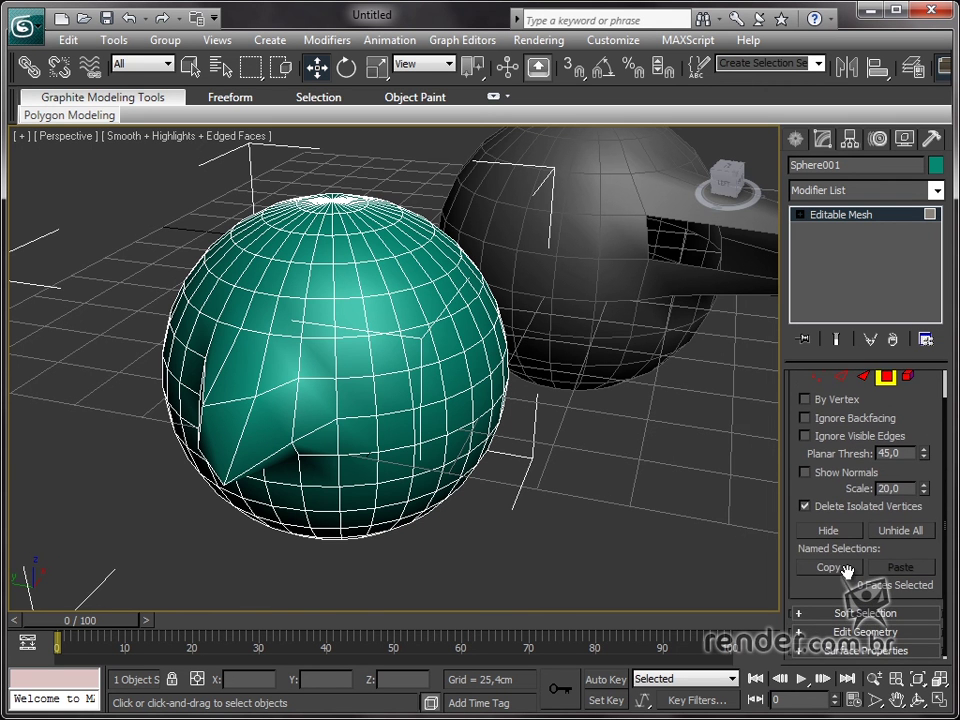
left_click(866, 632)
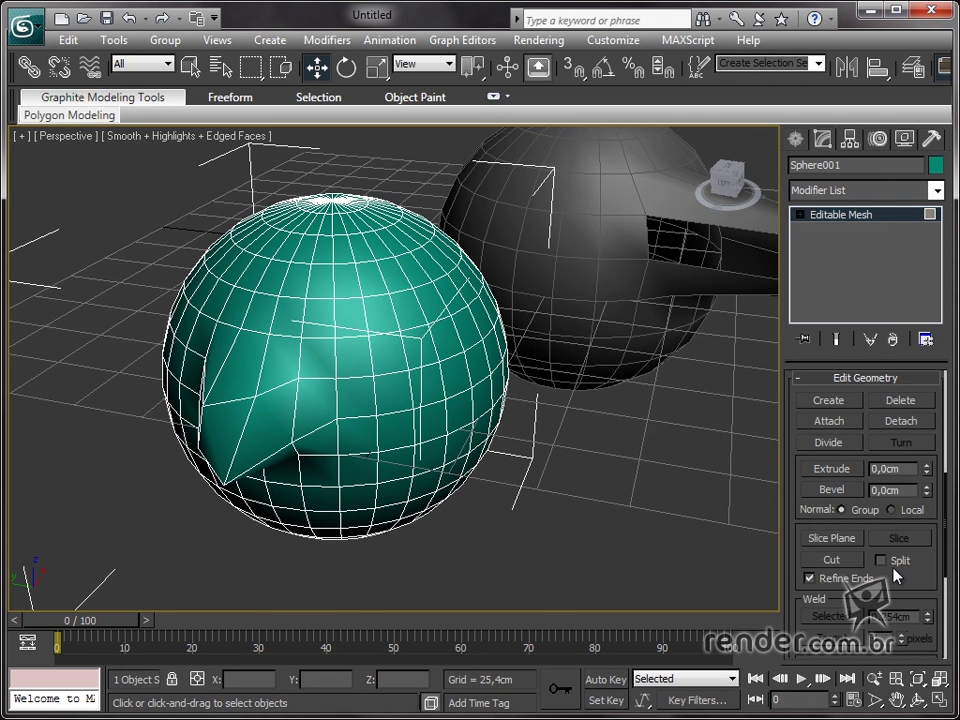
left_click(842, 469)
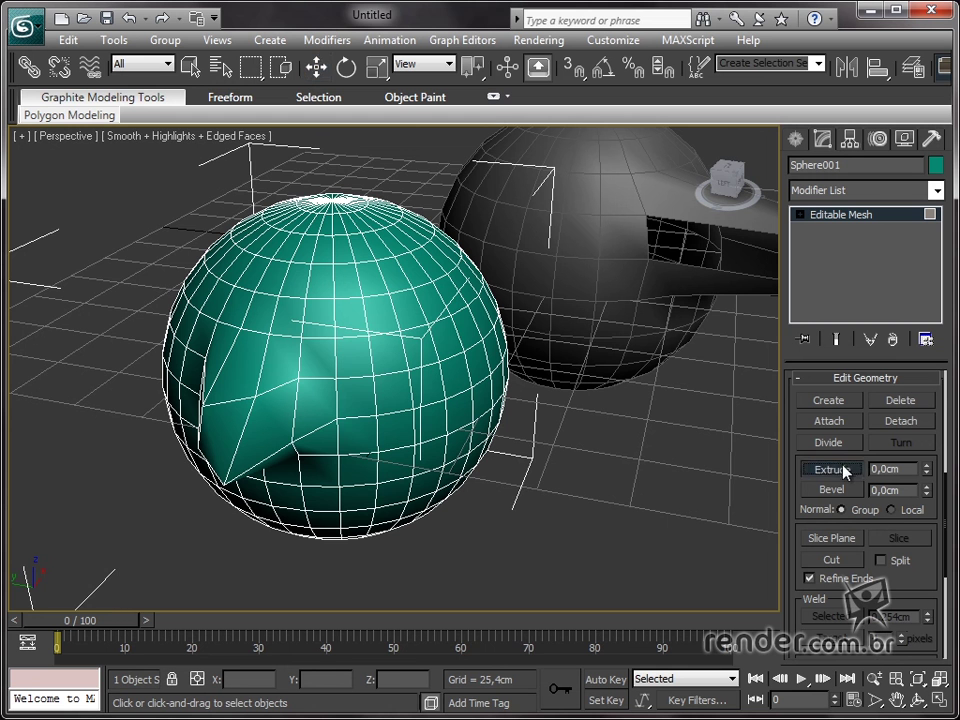
Extrude square faces of the teal sphere into a tall column and a neighbouring box.
left_click_drag(336, 422, 372, 338)
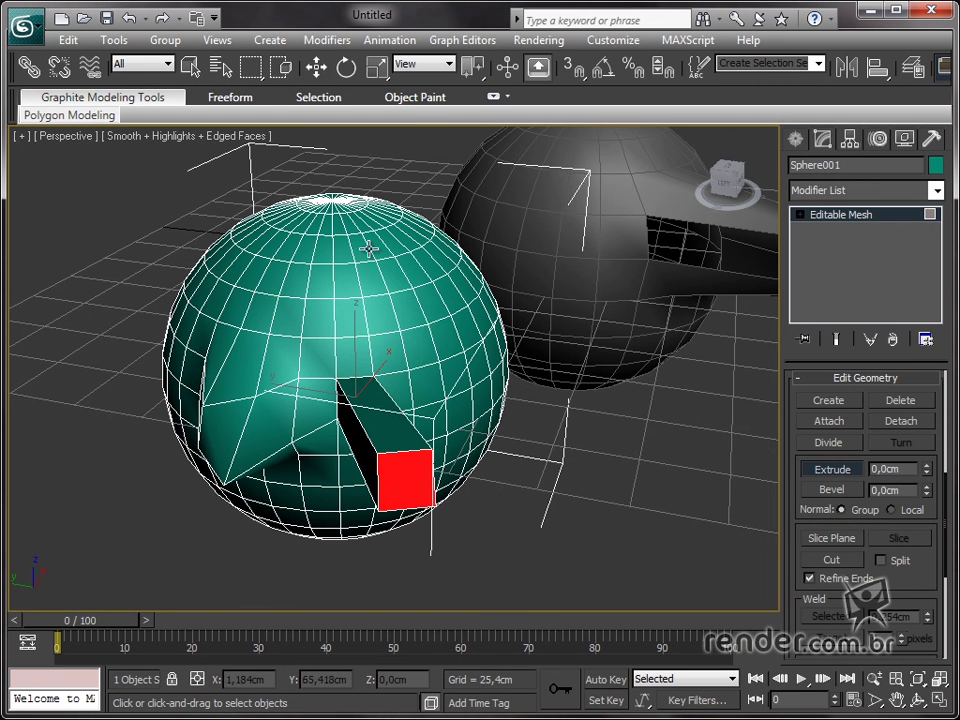
mouse_move(407, 407)
left_mouse_down()
mouse_move(400, 354)
mouse_move(400, 418)
mouse_move(435, 343)
left_mouse_up()
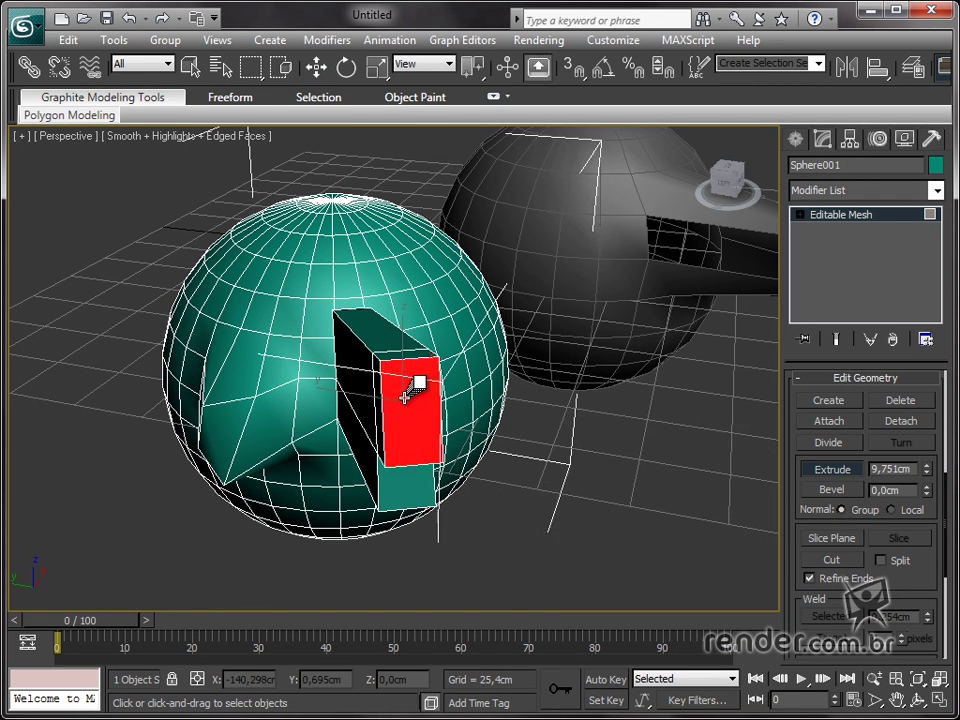
middle_click_drag(579, 514, 486, 540, "alt")
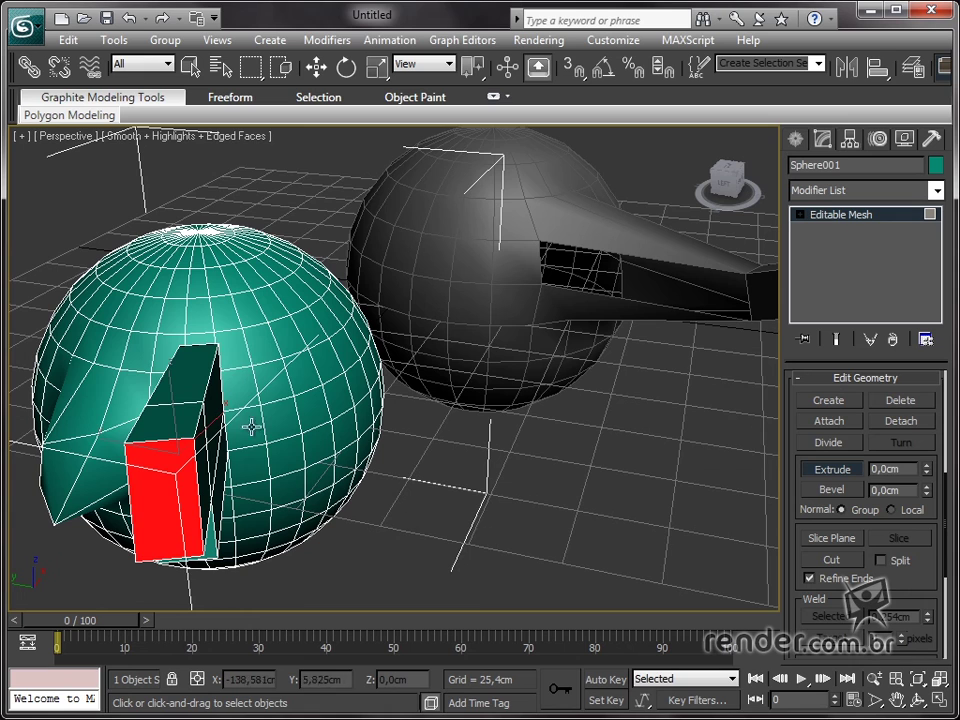
left_click_drag(253, 424, 279, 388)
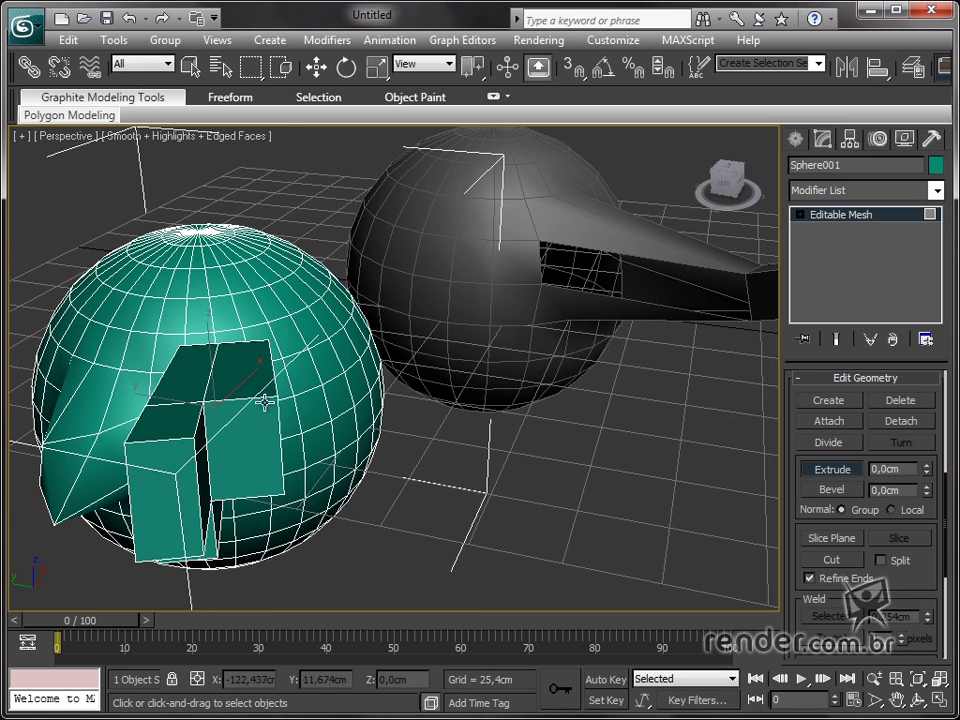
mouse_move(264, 396)
middle_mouse_down("alt")
mouse_move(507, 485)
mouse_move(401, 512)
mouse_move(221, 456)
mouse_move(336, 454)
mouse_move(371, 475)
middle_mouse_up("alt")
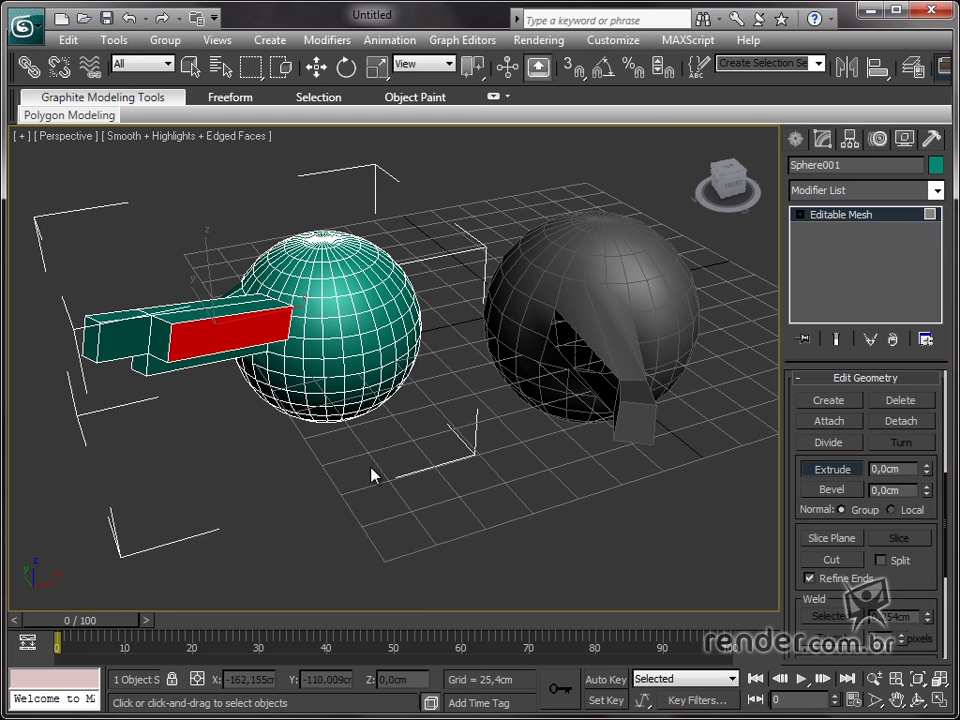
key("w")
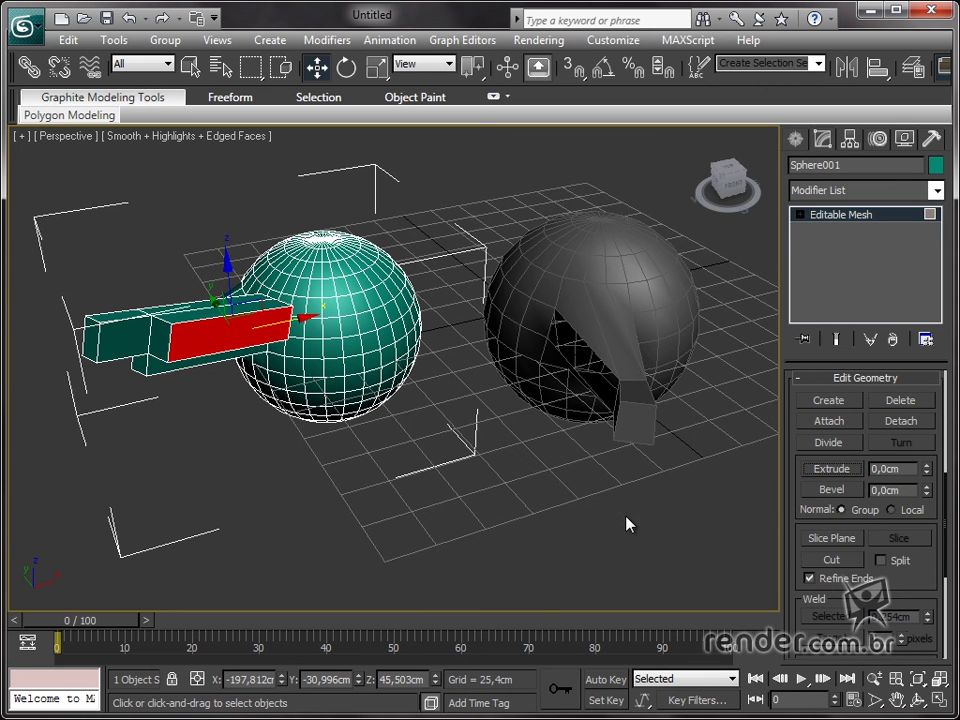
Select the grey sphere, pick one edge and drag it outward into a pointed ridge.
left_click(880, 222)
left_click(681, 281)
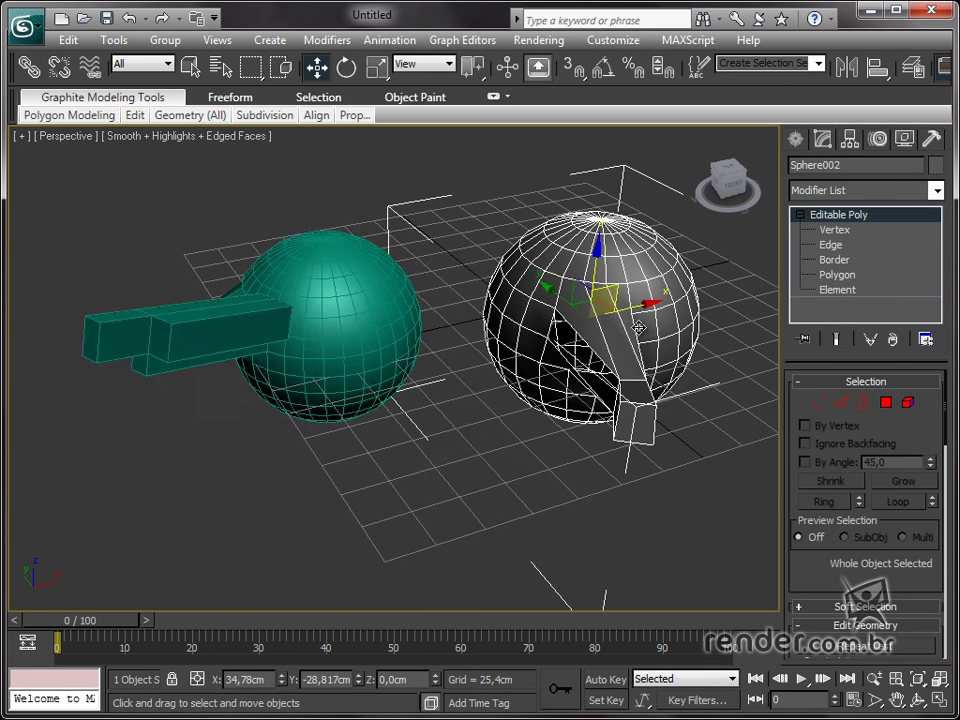
mouse_move(681, 281)
middle_mouse_down("alt")
mouse_move(658, 411)
mouse_move(700, 420)
middle_mouse_up("alt")
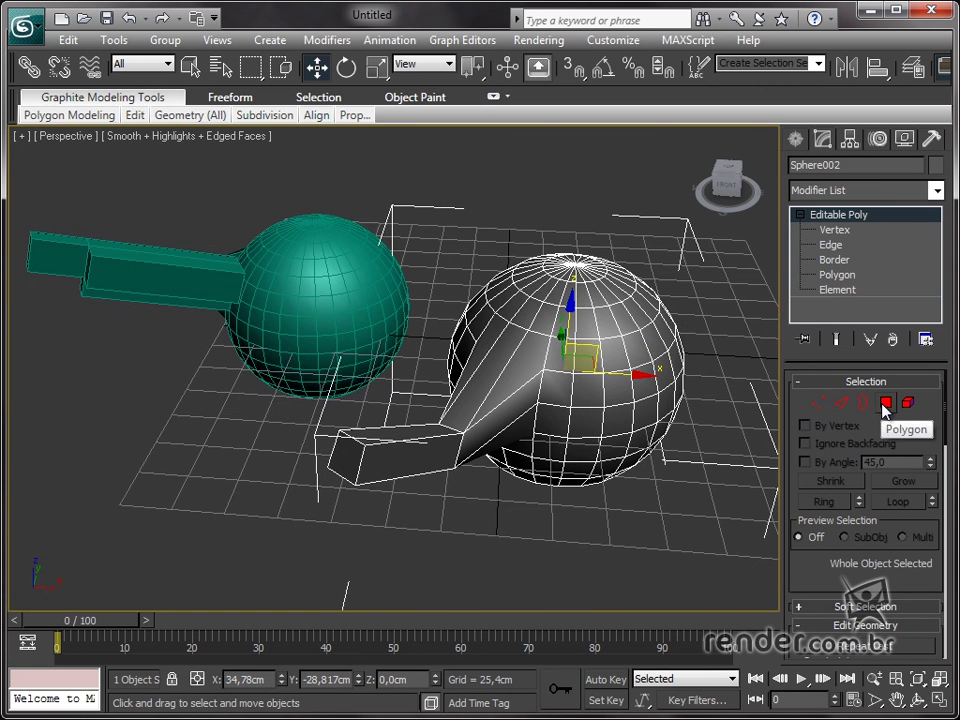
left_click(841, 402)
left_click(624, 402)
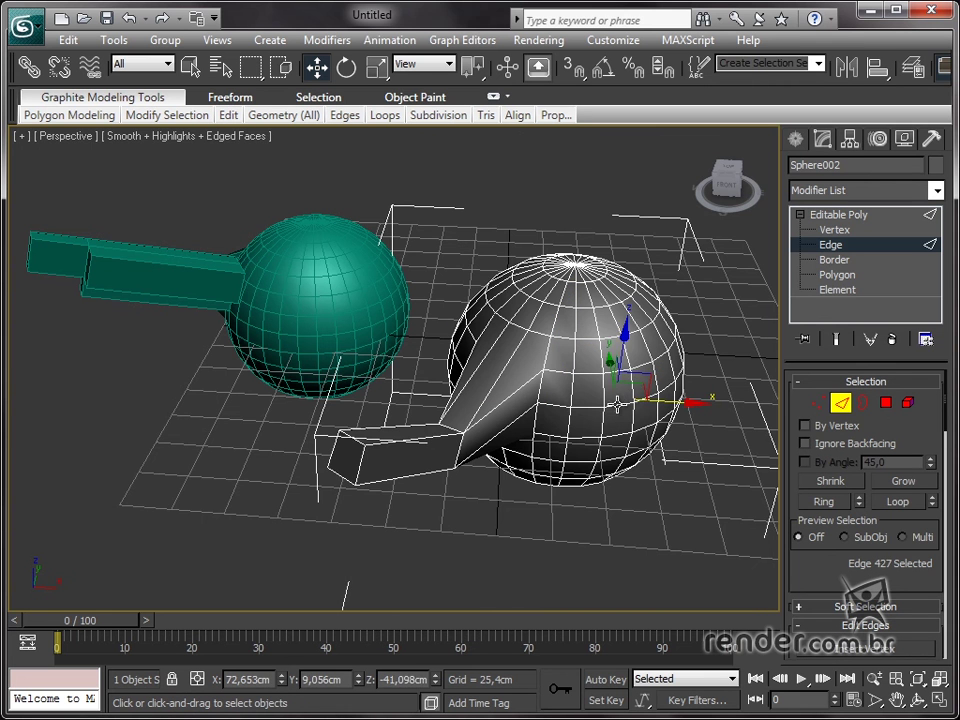
left_click(641, 410)
left_click_drag(641, 403, 638, 399)
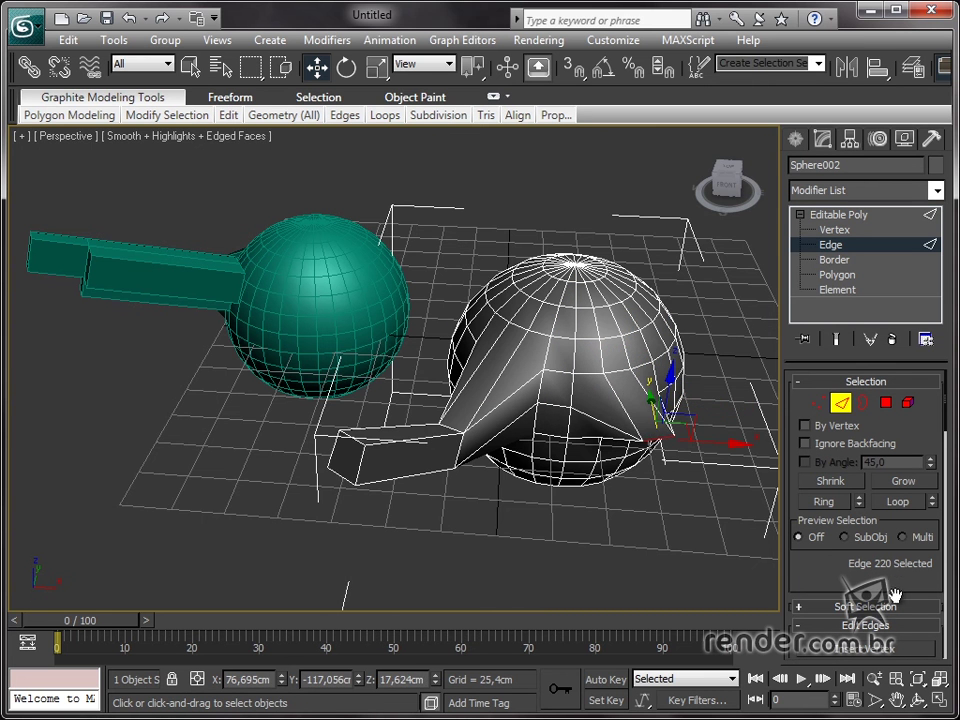
left_click_drag(893, 596, 893, 448)
key("q")
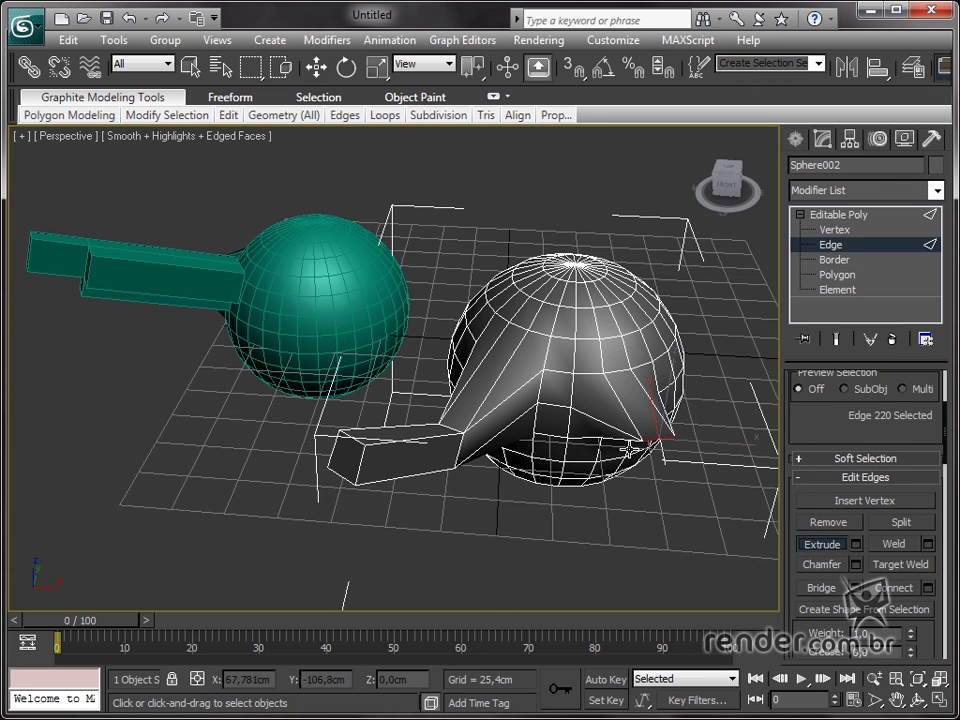
left_click_drag(629, 452, 660, 475)
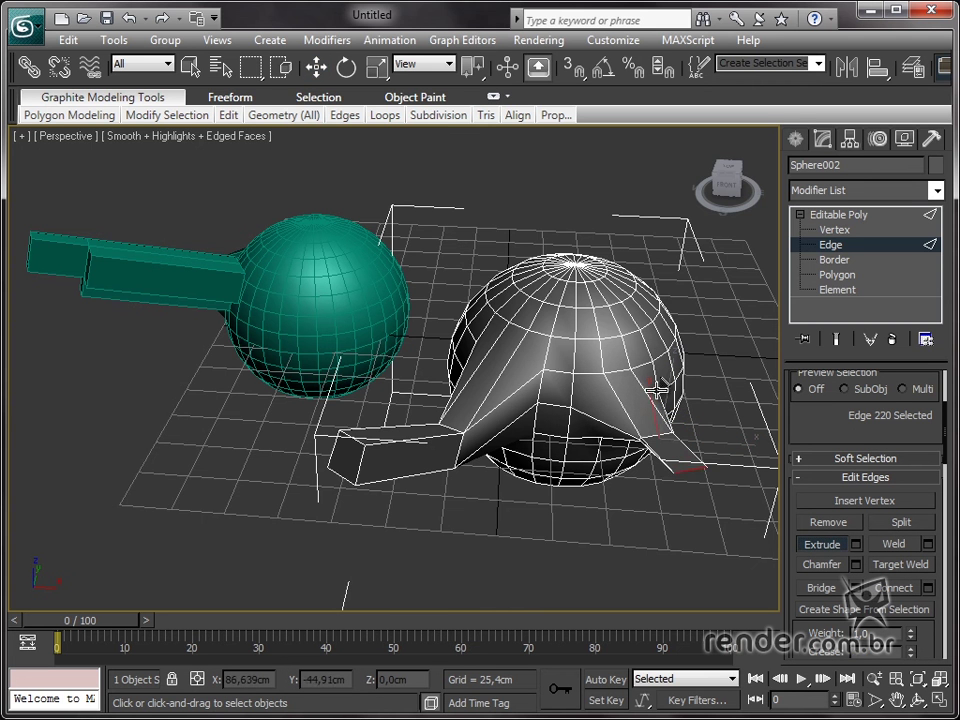
left_click(310, 72)
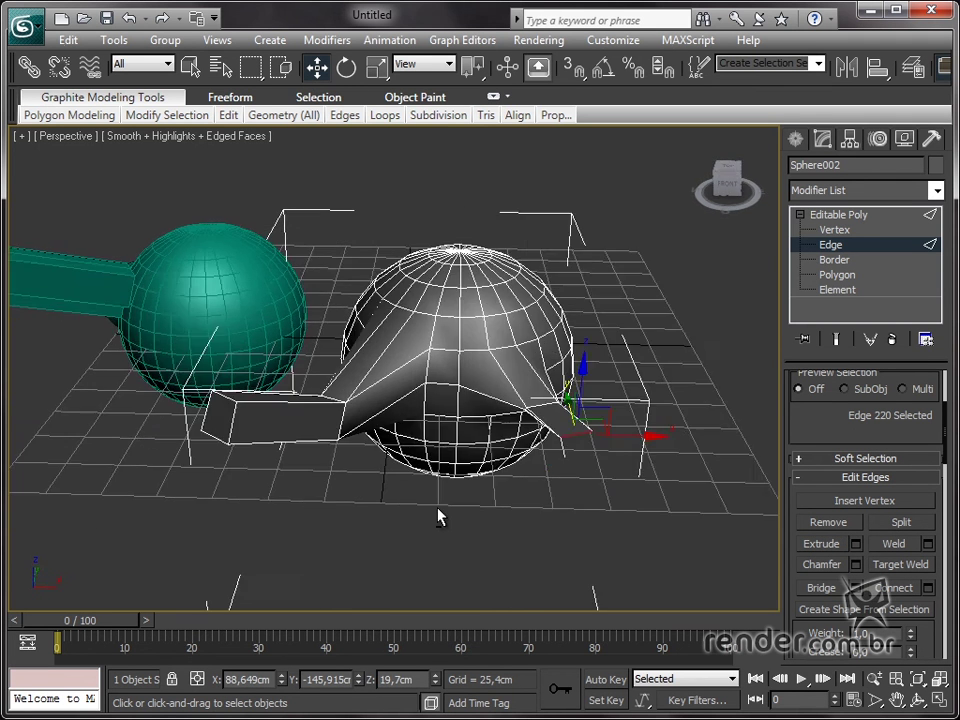